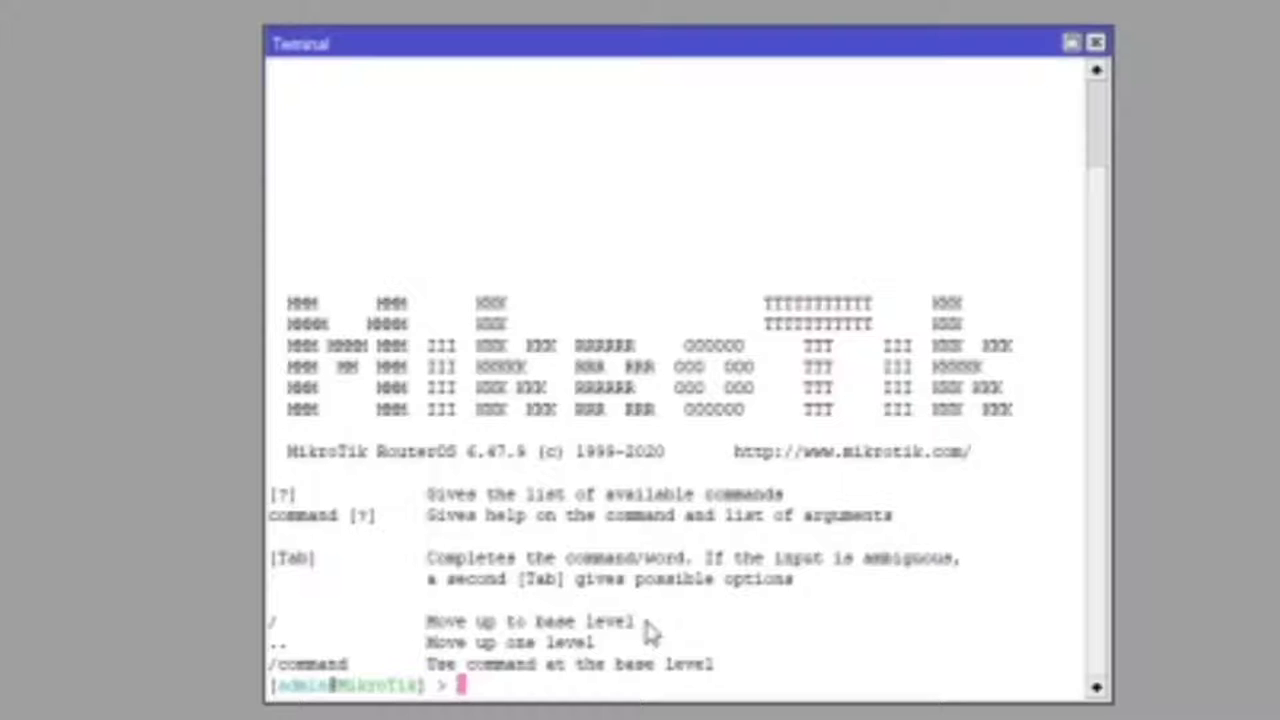
- Test the router's internet connectivity by pinging google.com in the terminal, and close the terminal
{"action": "type", "text": "ping g"}
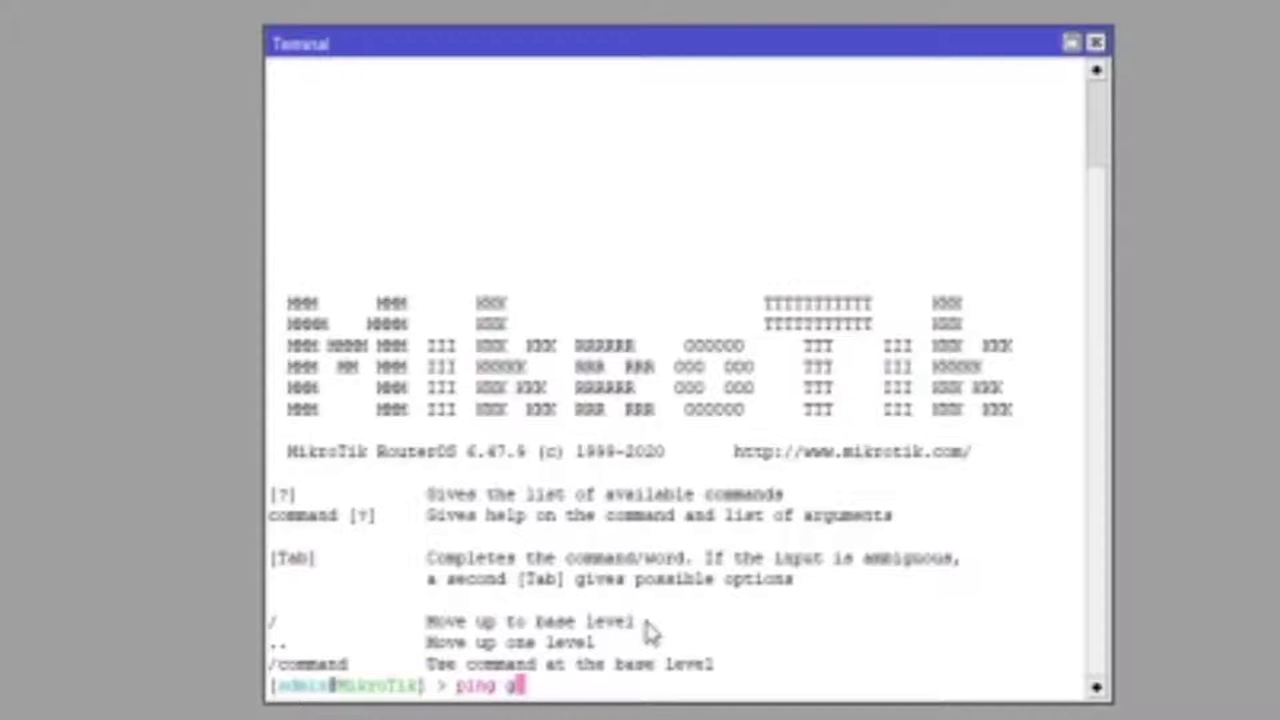
{"action": "type", "text": "oogle"}
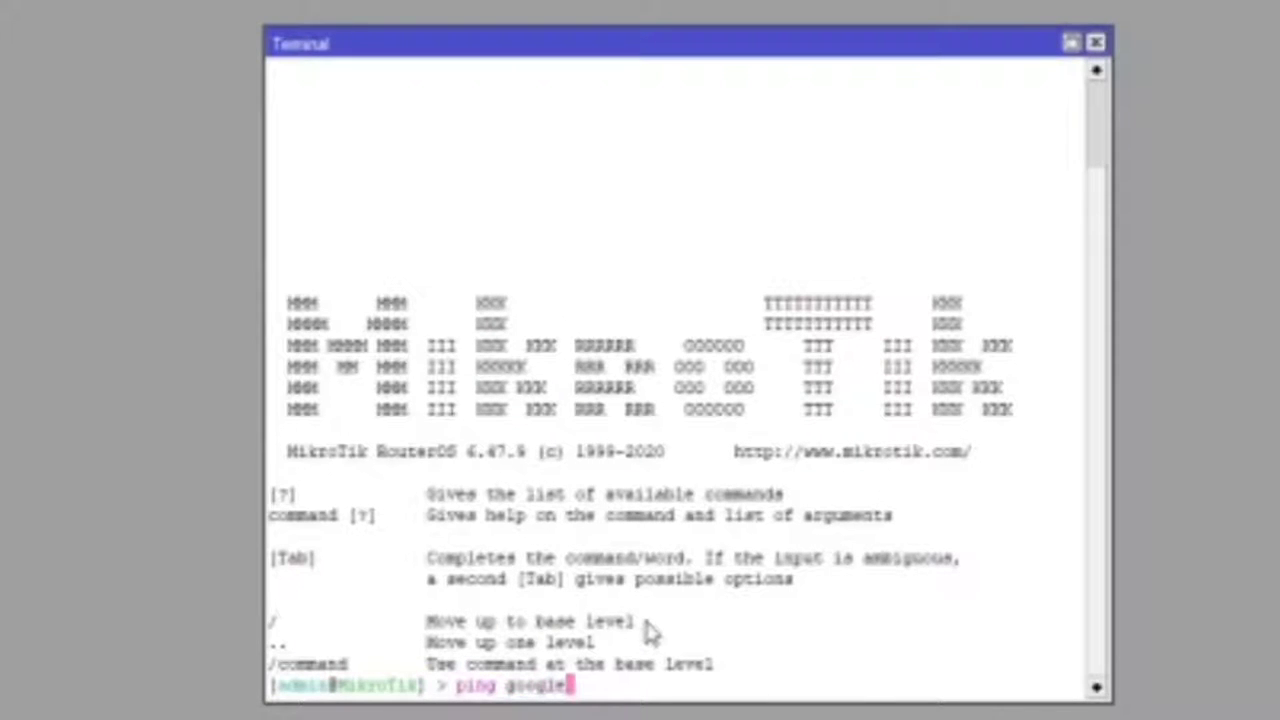
{"action": "type", "text": ".com"}
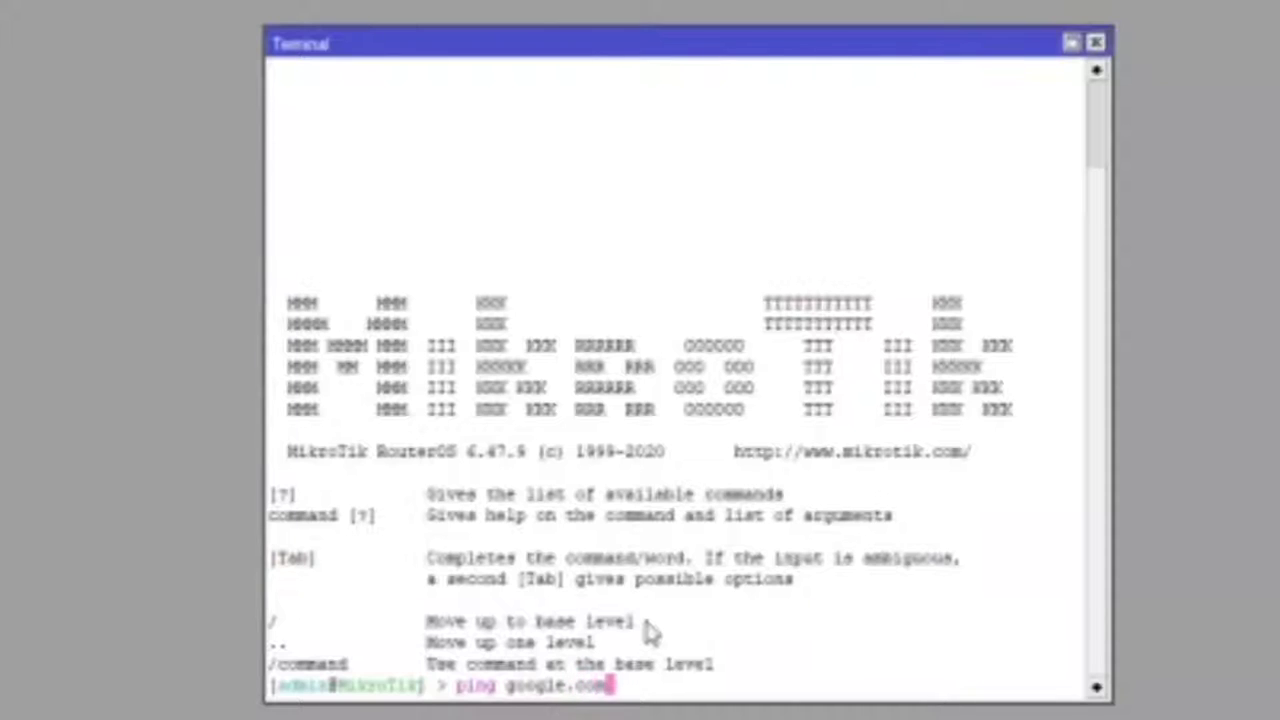
{"action": "key", "text": "Return"}
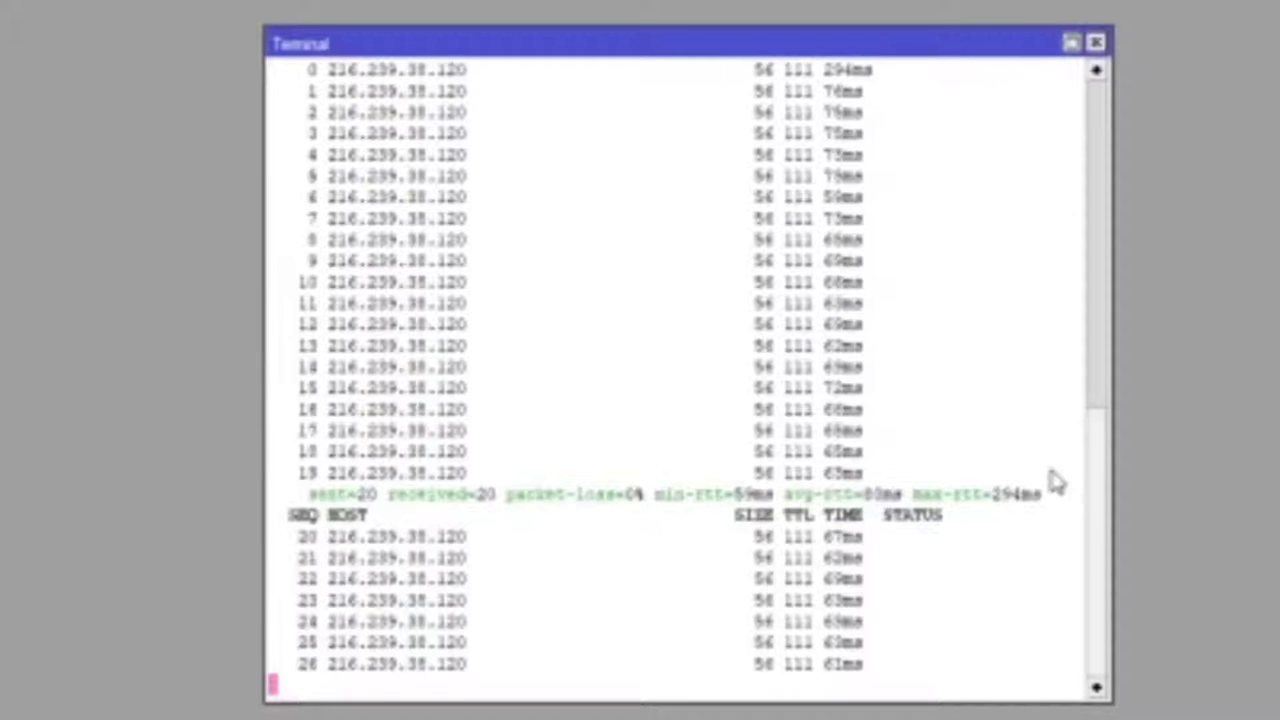
{"action": "left_click", "coordinate": [1096, 43]}
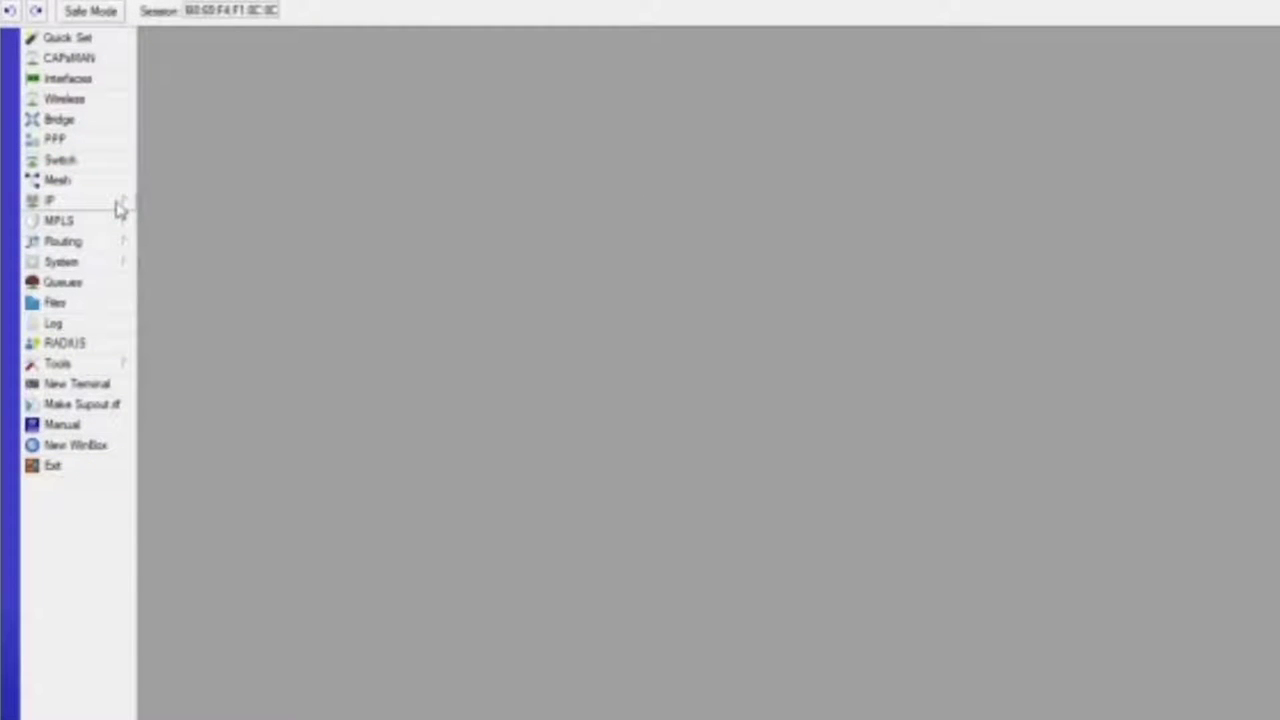
- Start a new firewall address list entry named lokal
{"action": "left_click", "coordinate": [118, 204]}
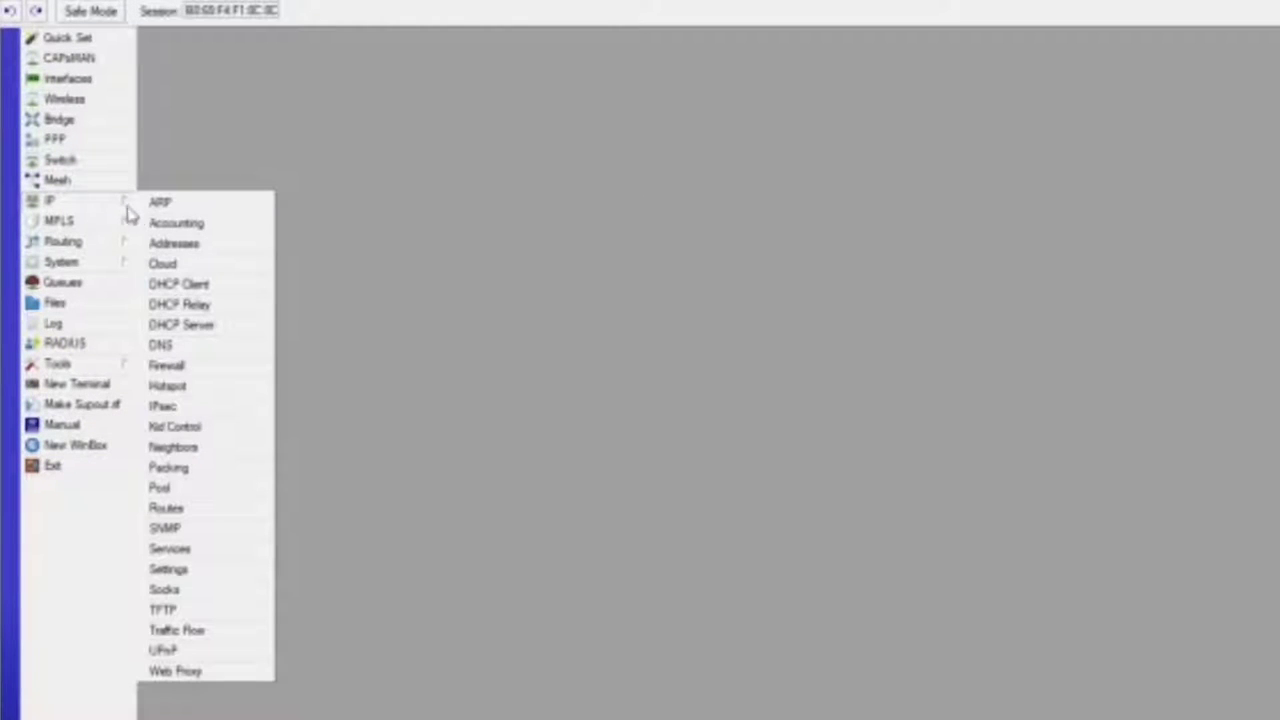
{"action": "left_click", "coordinate": [216, 368]}
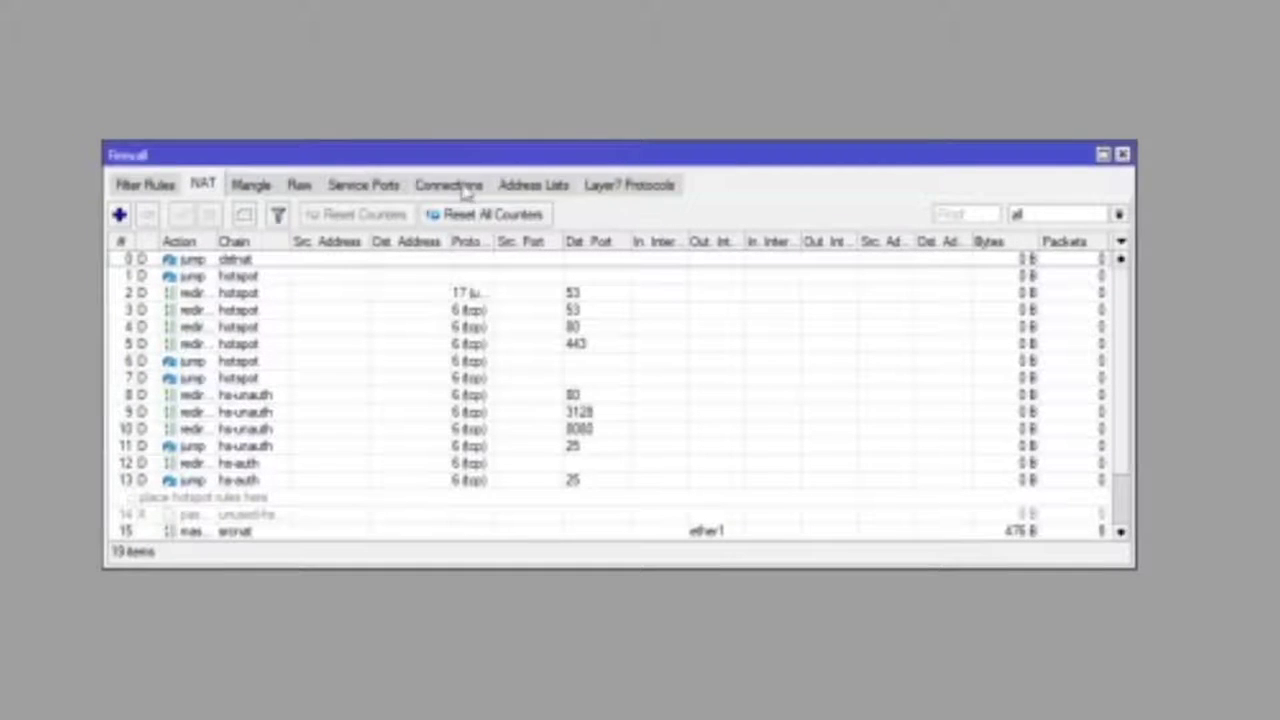
{"action": "left_click", "coordinate": [550, 190]}
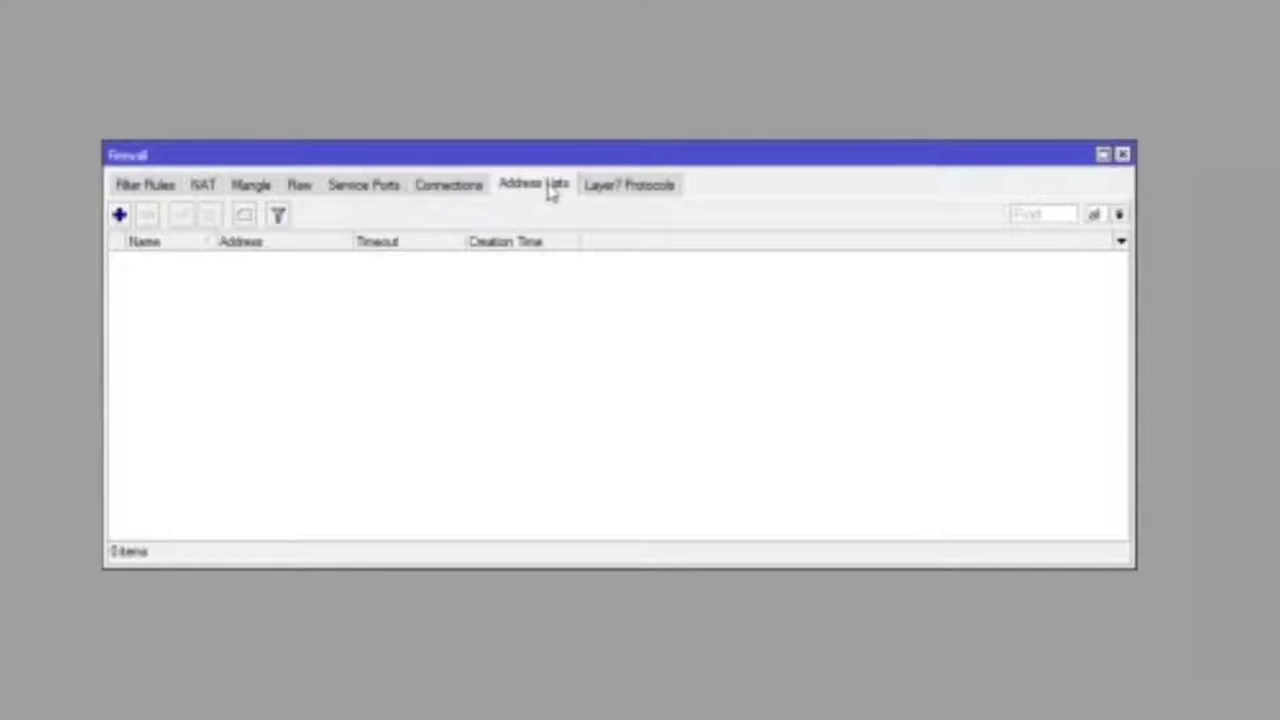
{"action": "left_click", "coordinate": [119, 216]}
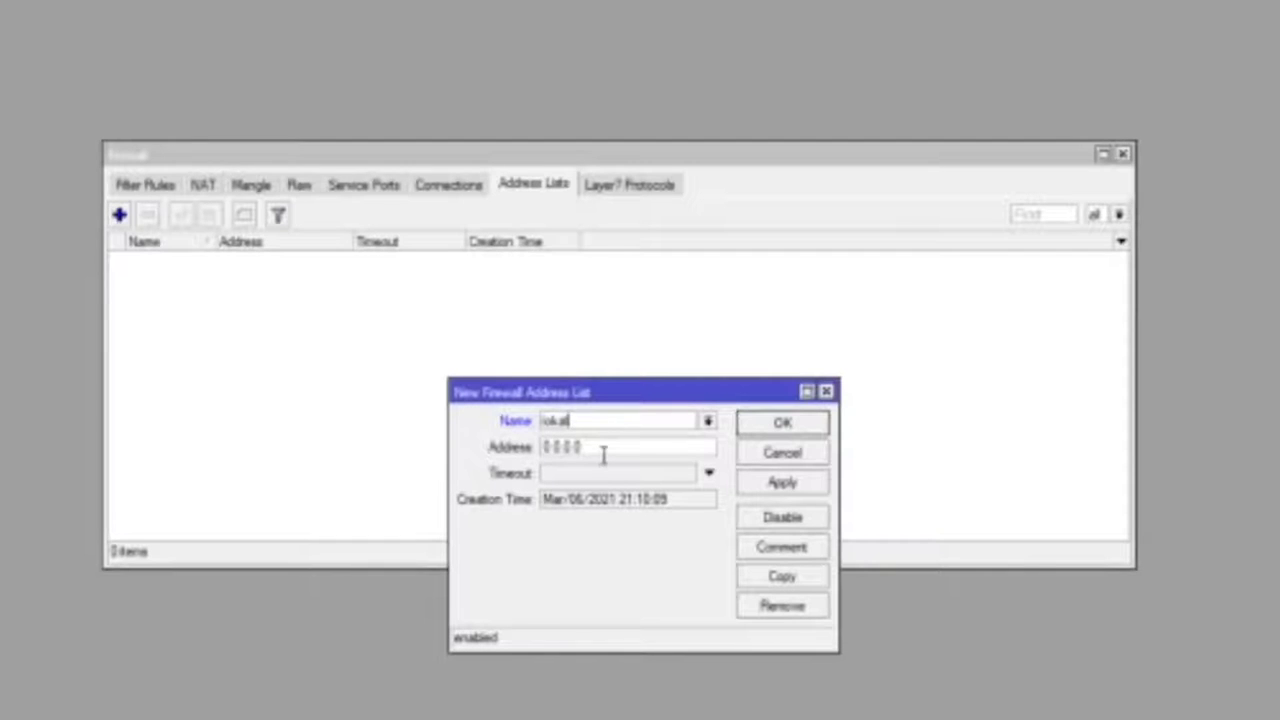
{"action": "left_click", "coordinate": [596, 443]}
{"action": "left_click_drag", "start_coordinate": [597, 445], "coordinate": [528, 445]}
{"action": "key", "text": "End"}
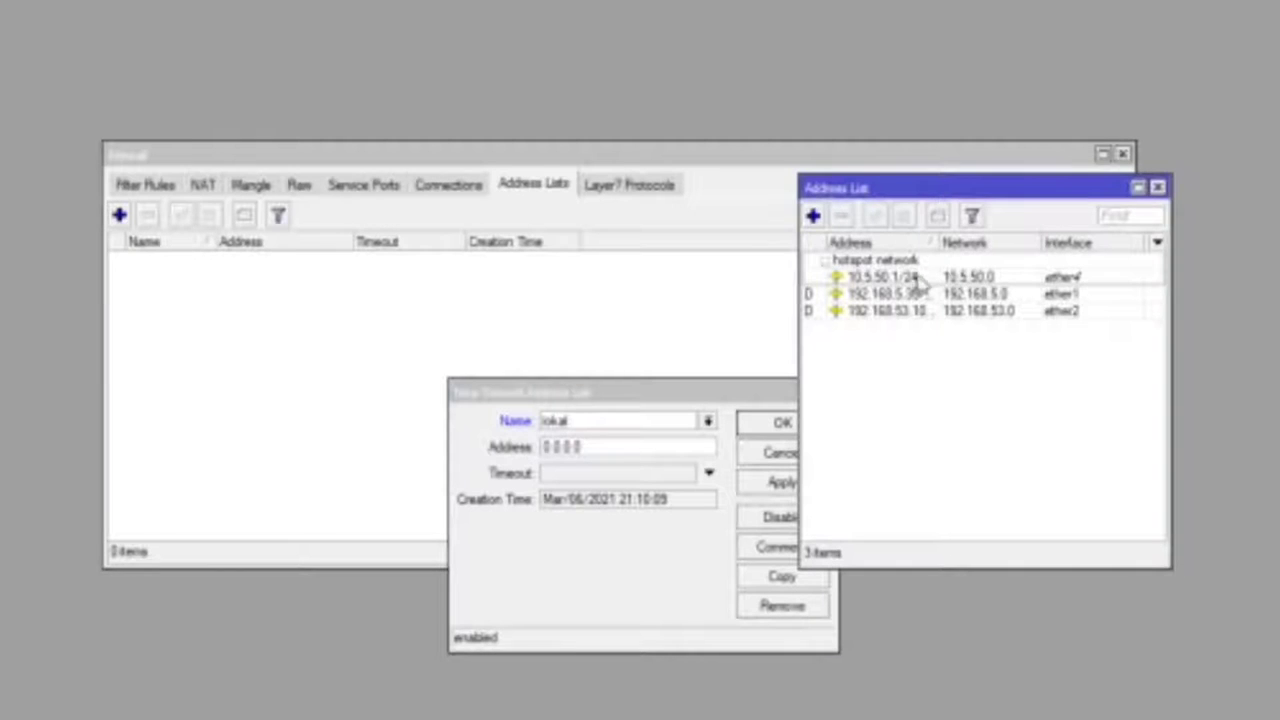
- Open the hotspot network's IP address entry on ether4 and copy its network address, 10.5.50.0
{"action": "left_click", "coordinate": [917, 281]}
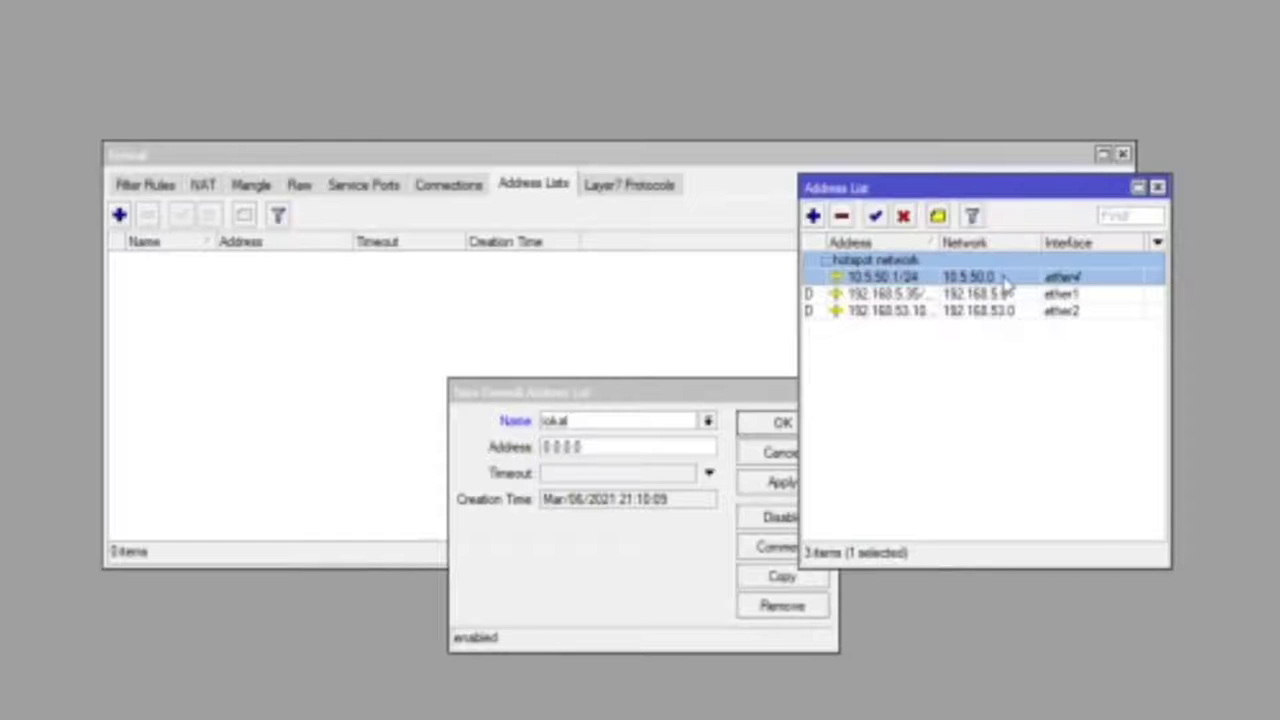
{"action": "double_click", "coordinate": [1005, 283]}
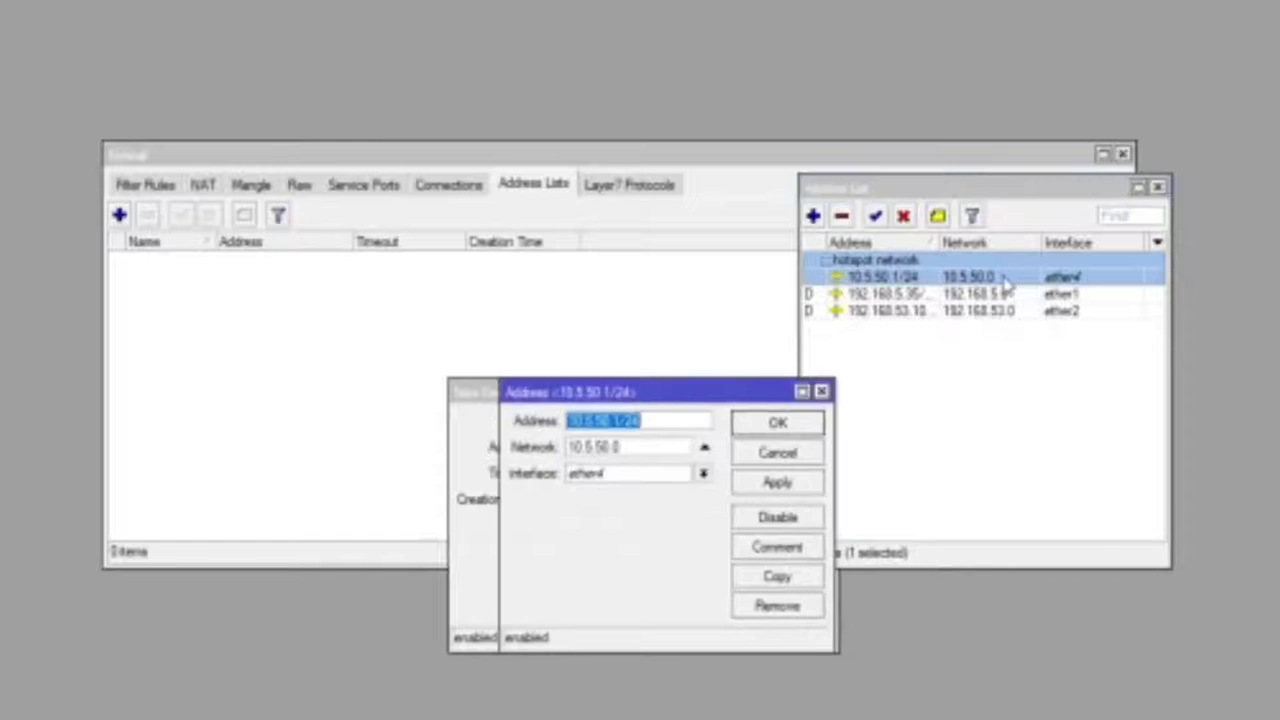
{"action": "left_click", "coordinate": [627, 445]}
{"action": "left_click_drag", "start_coordinate": [640, 447], "coordinate": [566, 446]}
{"action": "left_click_drag", "start_coordinate": [610, 398], "coordinate": [1040, 361]}
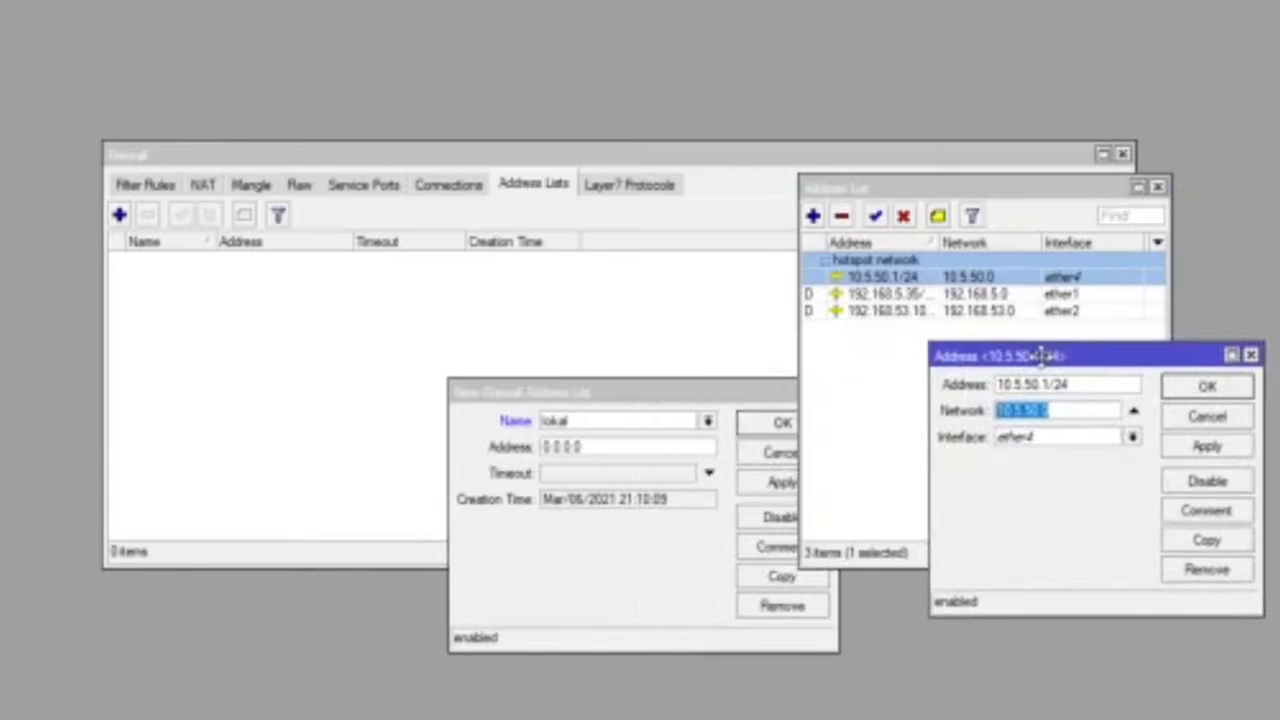
{"action": "right_click", "coordinate": [1043, 419]}
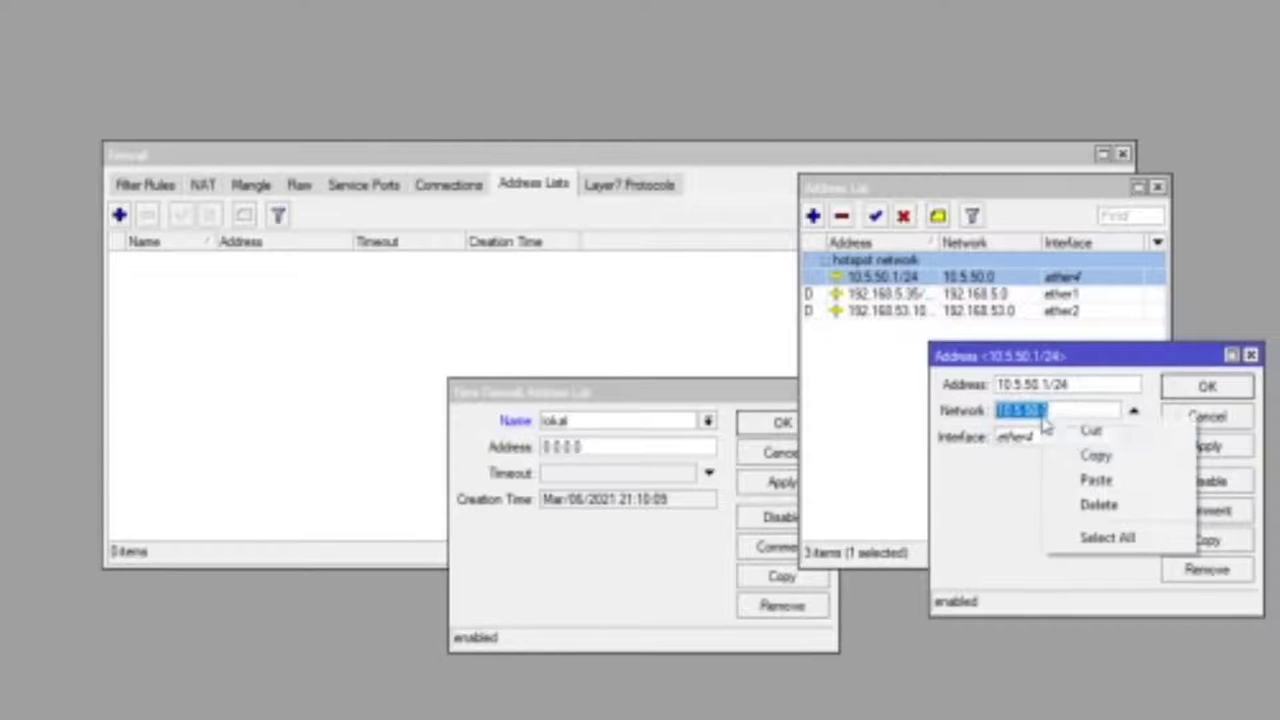
{"action": "left_click", "coordinate": [1092, 457]}
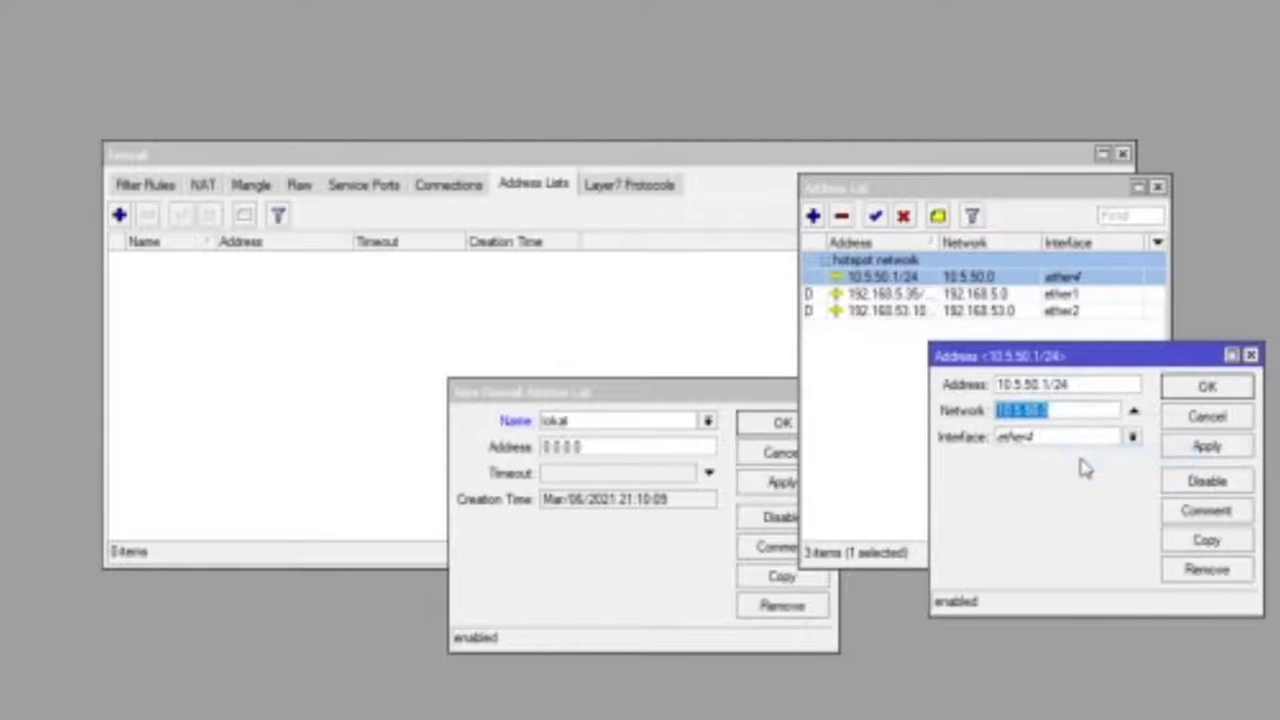
- Set the lokal entry's address to 10.5.50.0/24, check the prefix against the hotspot address, and save the entry
{"action": "left_click", "coordinate": [594, 452]}
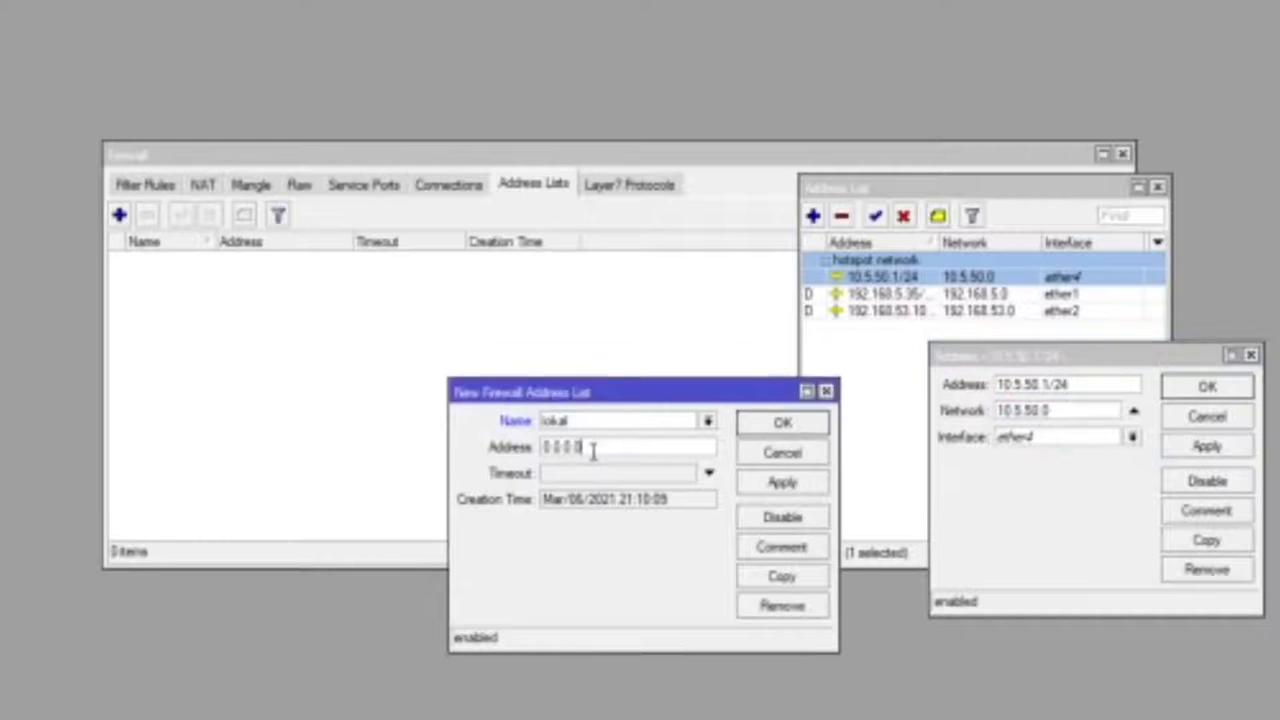
{"action": "left_click_drag", "start_coordinate": [651, 449], "coordinate": [508, 451]}
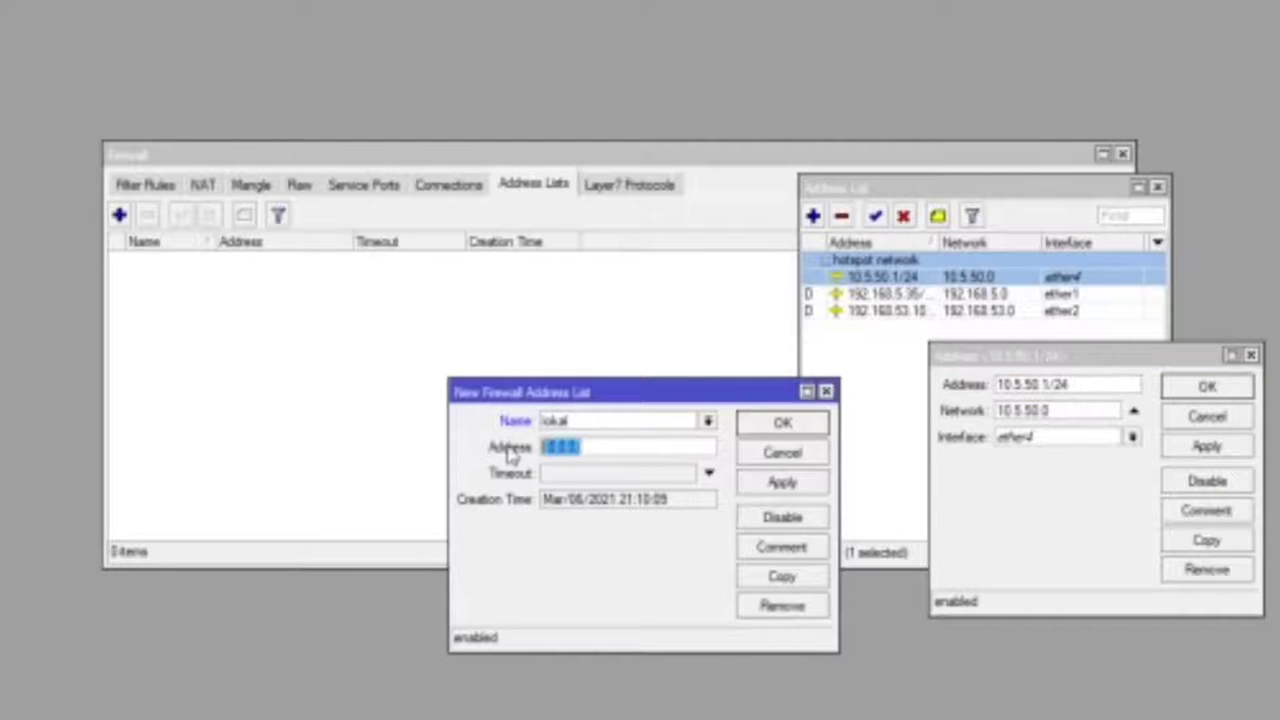
{"action": "right_click", "coordinate": [590, 447]}
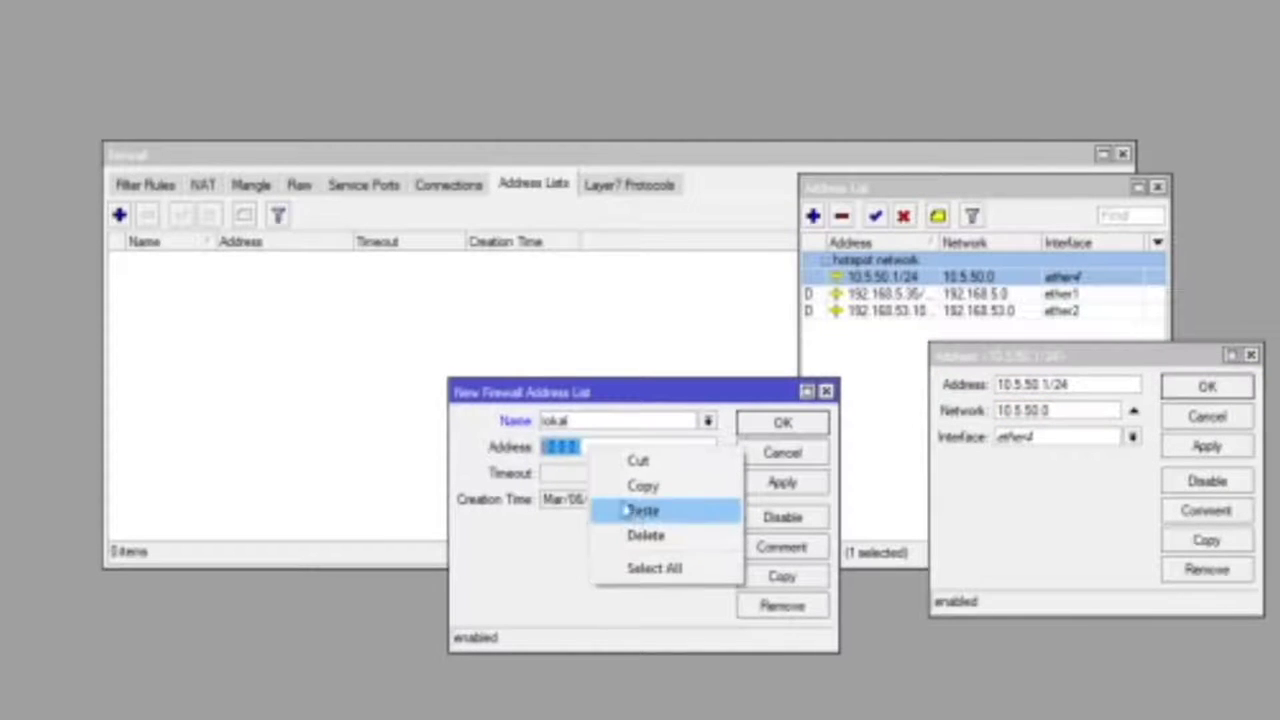
{"action": "left_click", "coordinate": [650, 519]}
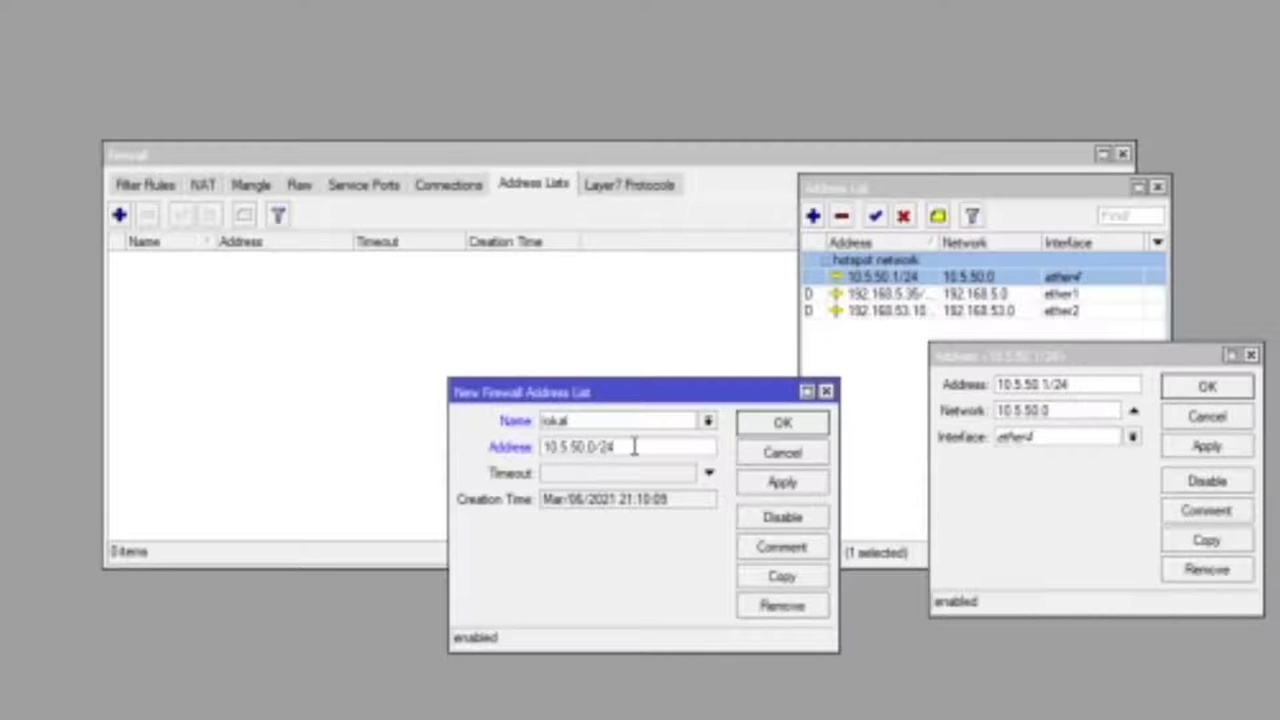
{"action": "left_click", "coordinate": [1092, 384]}
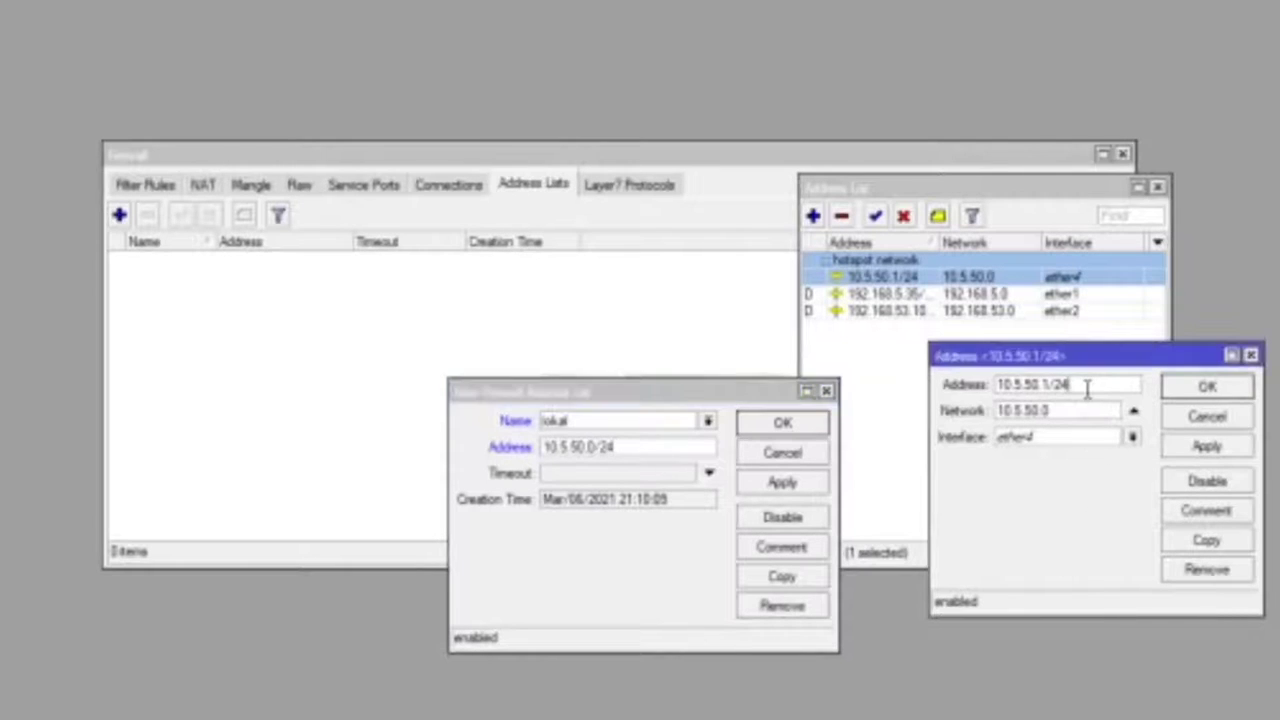
{"action": "left_click_drag", "start_coordinate": [1086, 384], "coordinate": [1058, 385]}
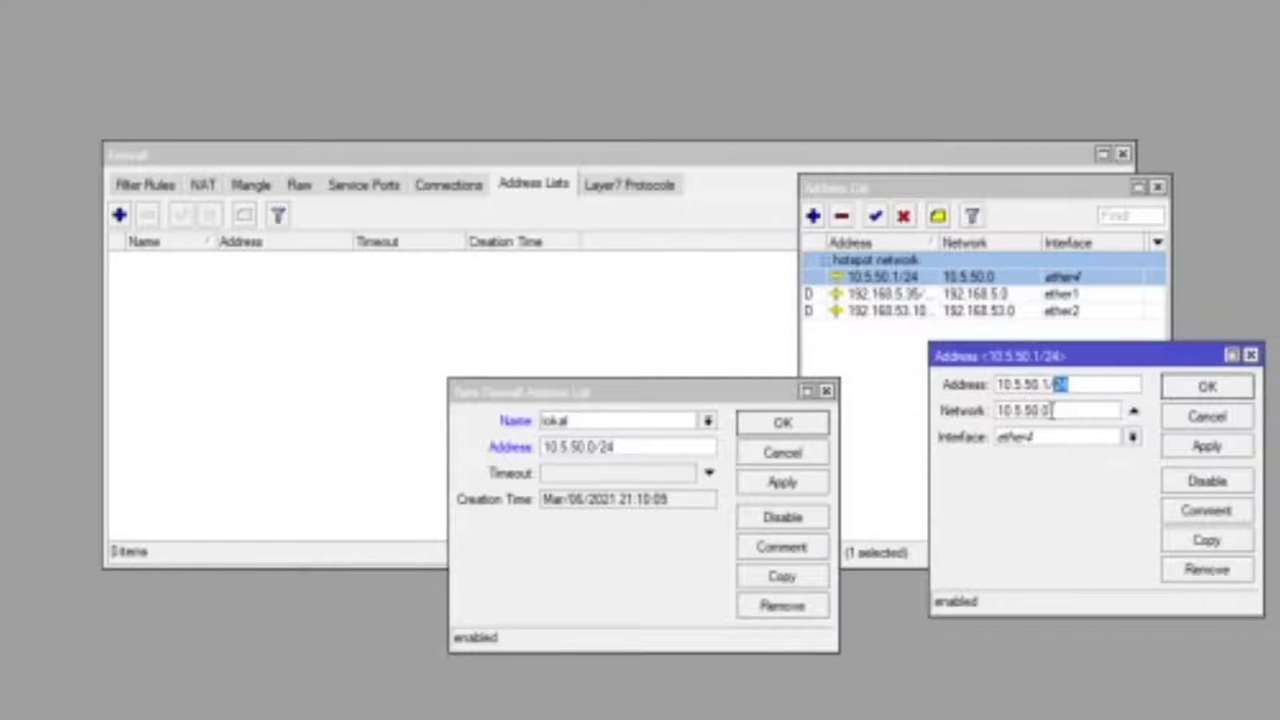
{"action": "left_click", "coordinate": [1080, 385]}
{"action": "left_click", "coordinate": [780, 424]}
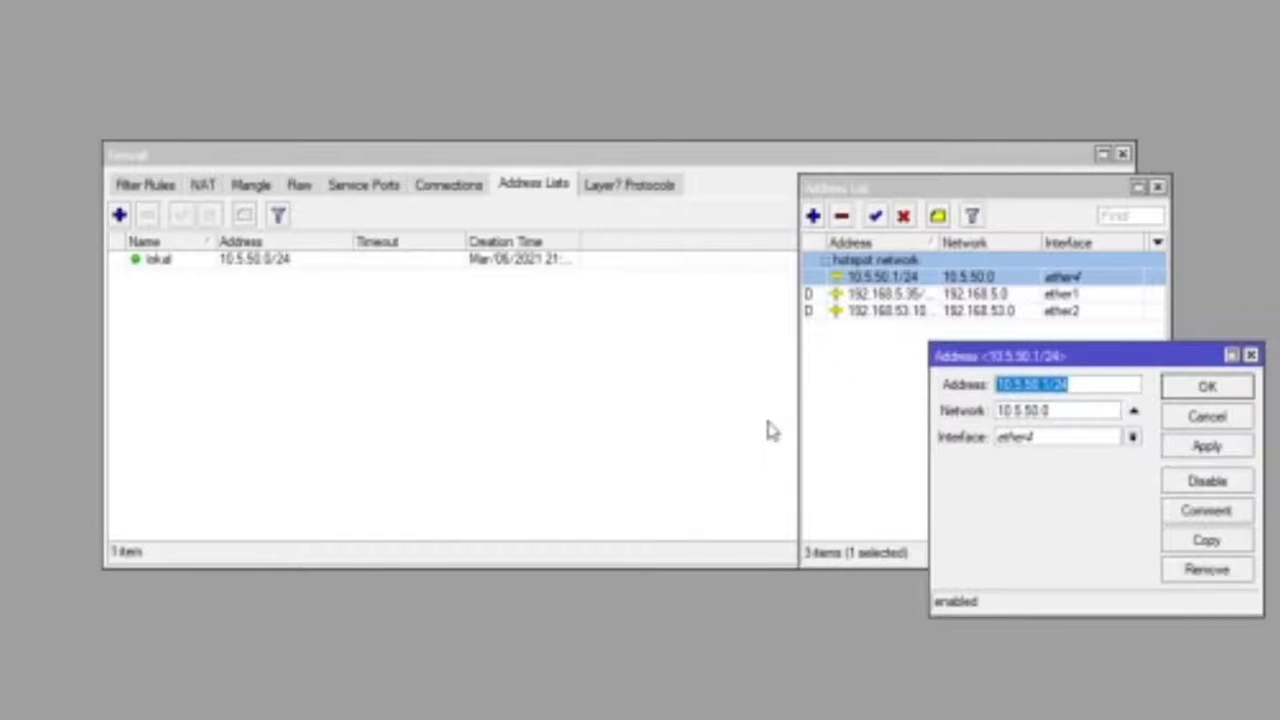
- Close the hotspot address details and the IP address list, and move the Firewall window aside
{"action": "left_click", "coordinate": [1251, 356]}
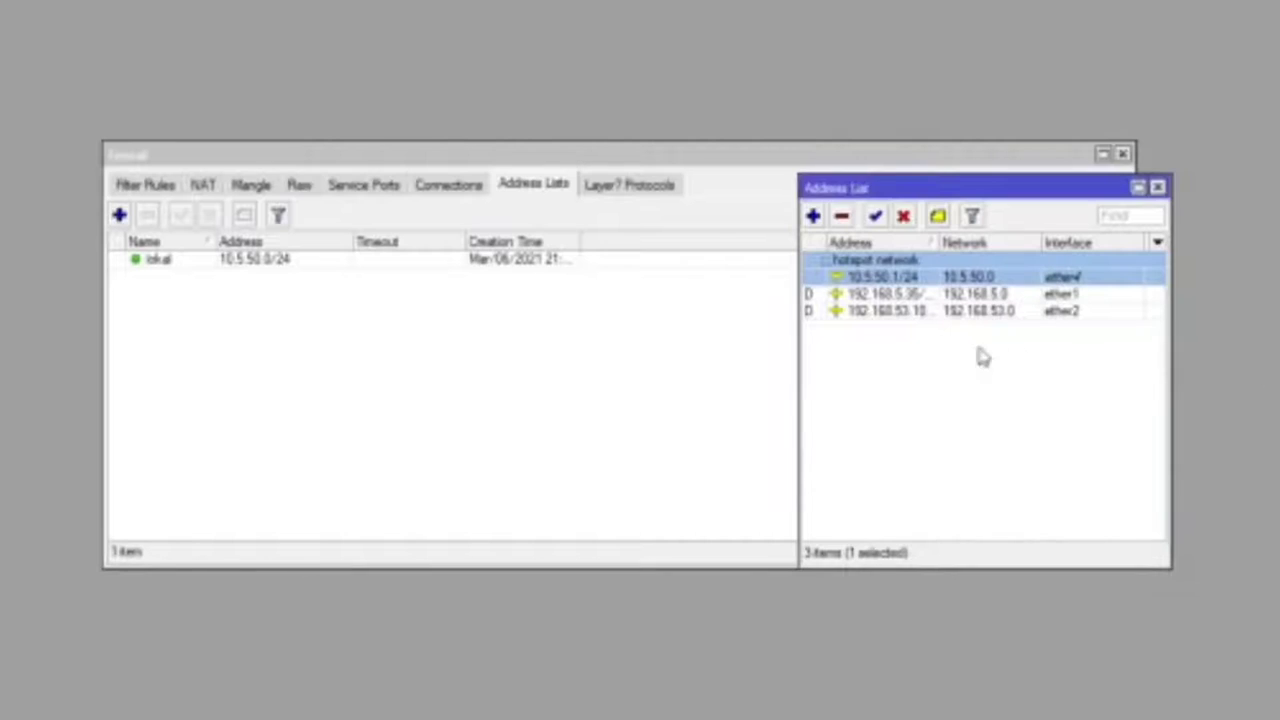
{"action": "left_click", "coordinate": [1158, 188]}
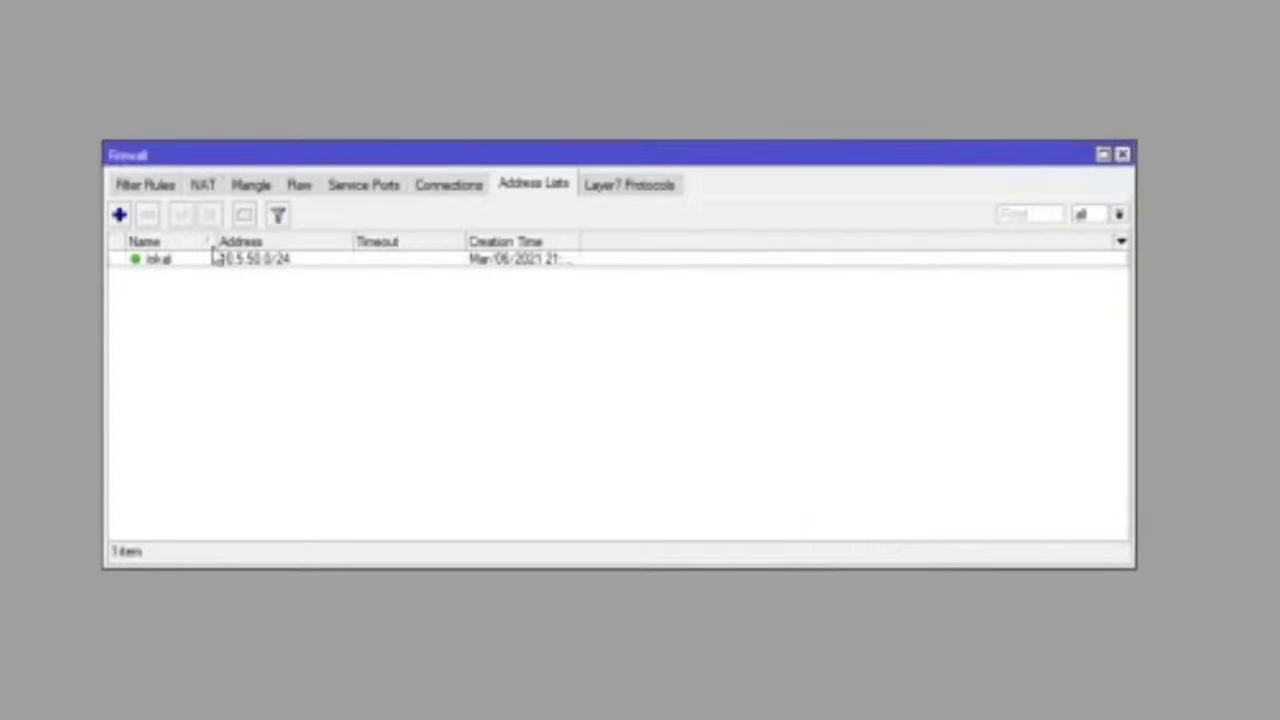
{"action": "left_click", "coordinate": [185, 262]}
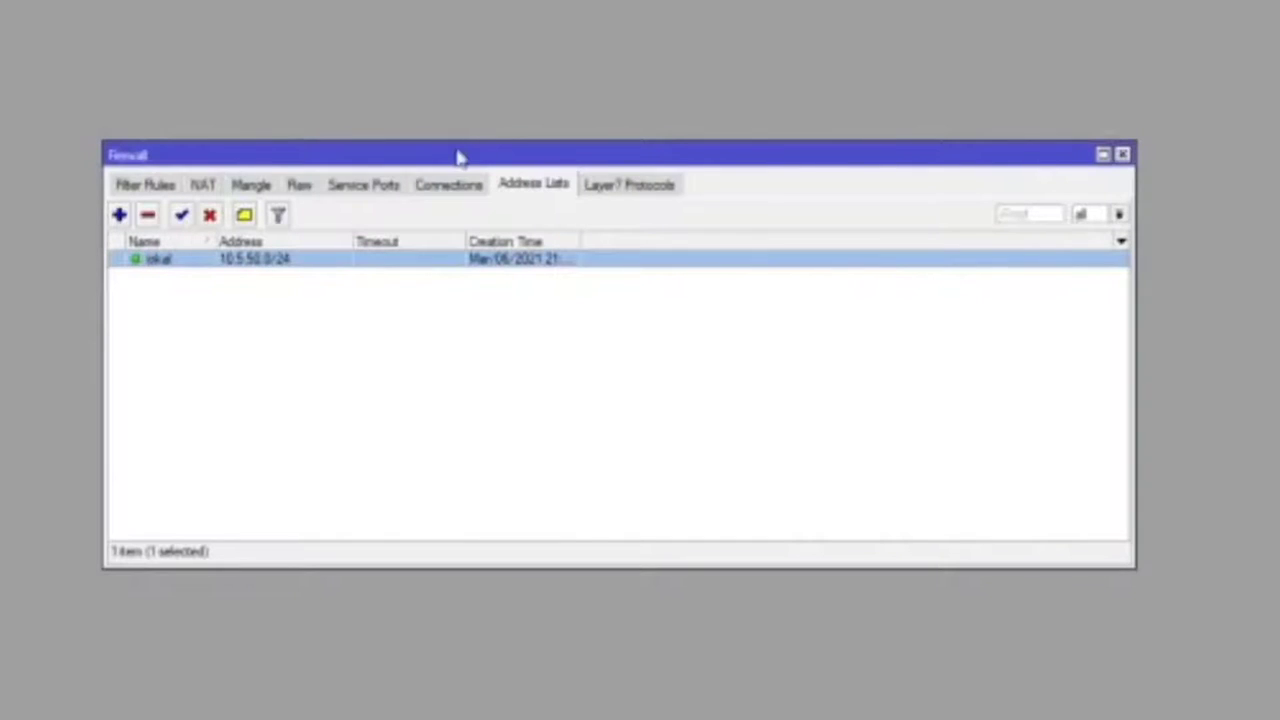
{"action": "left_click_drag", "start_coordinate": [458, 163], "coordinate": [789, 174]}
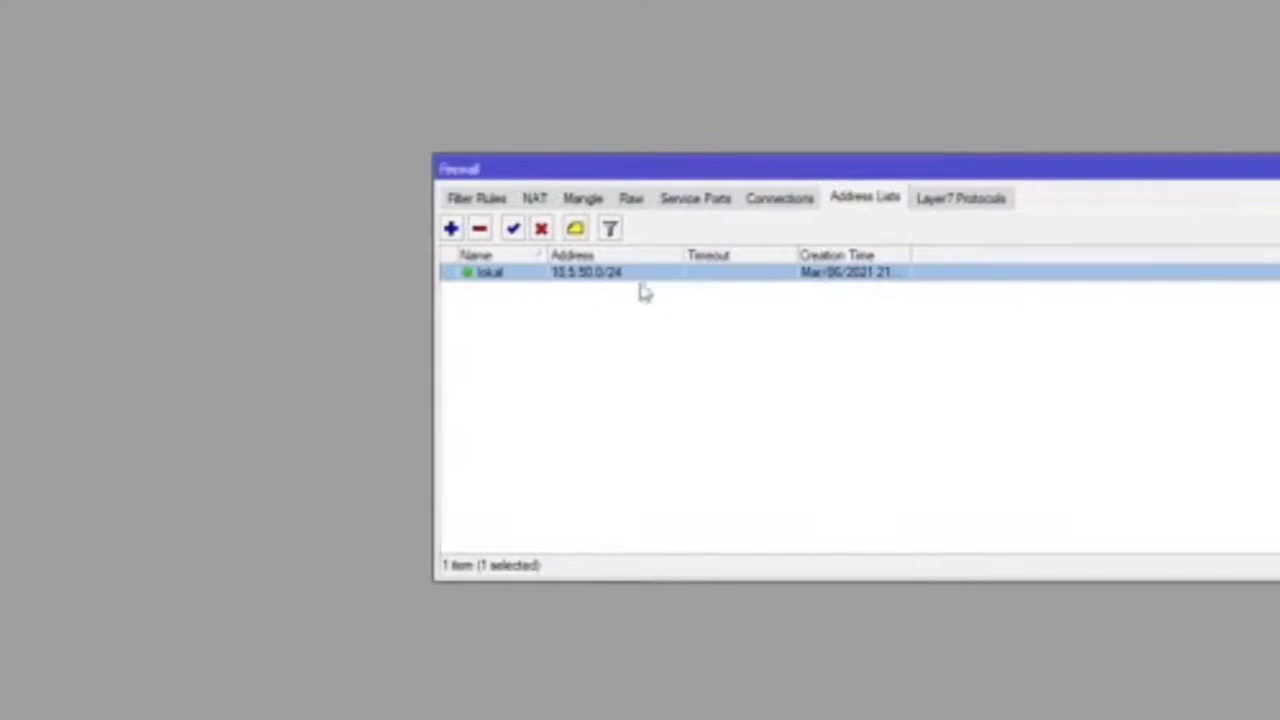
{"action": "left_click", "coordinate": [625, 328]}
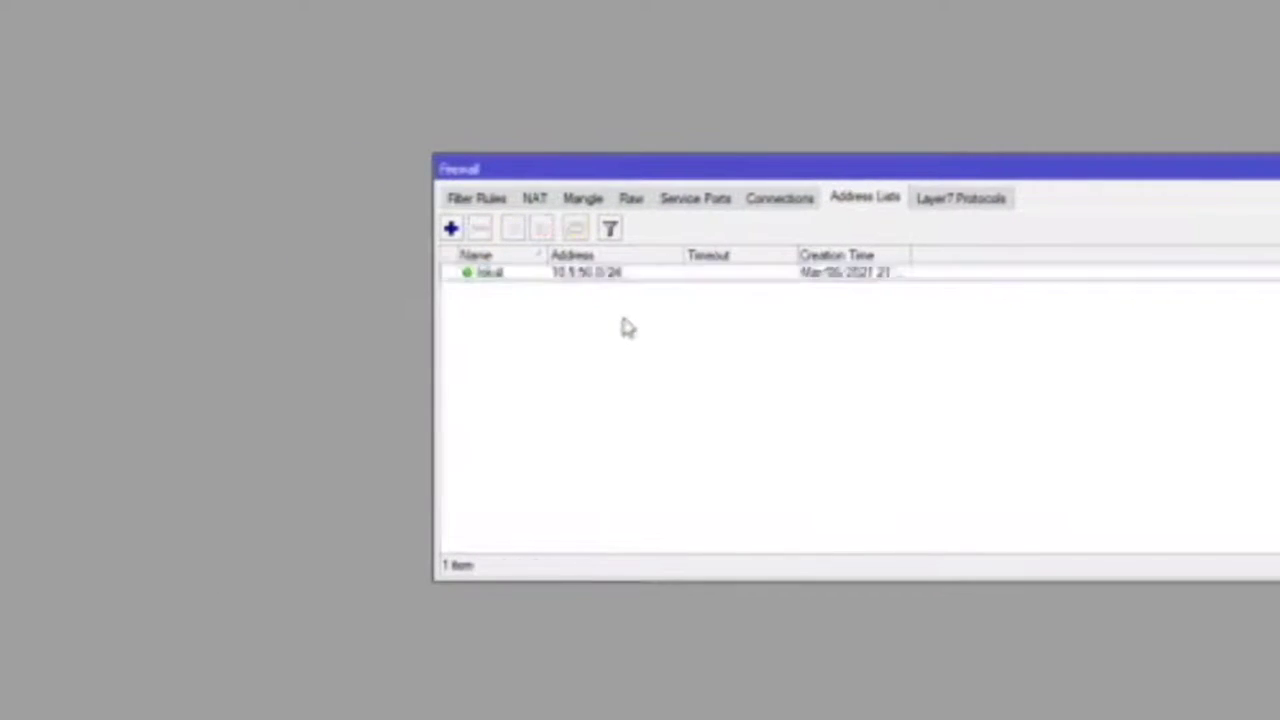
- Start a new firewall raw rule and set its source address list to lokal
{"action": "left_click", "coordinate": [582, 199]}
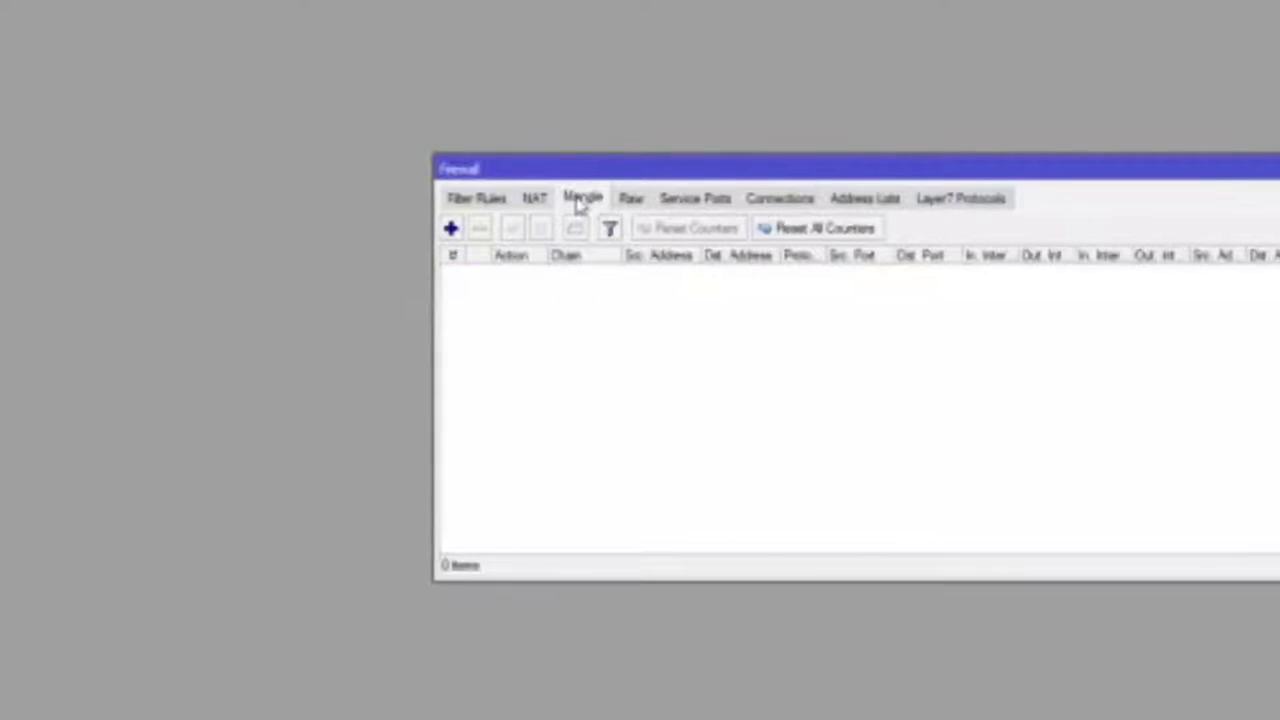
{"action": "left_click", "coordinate": [641, 204]}
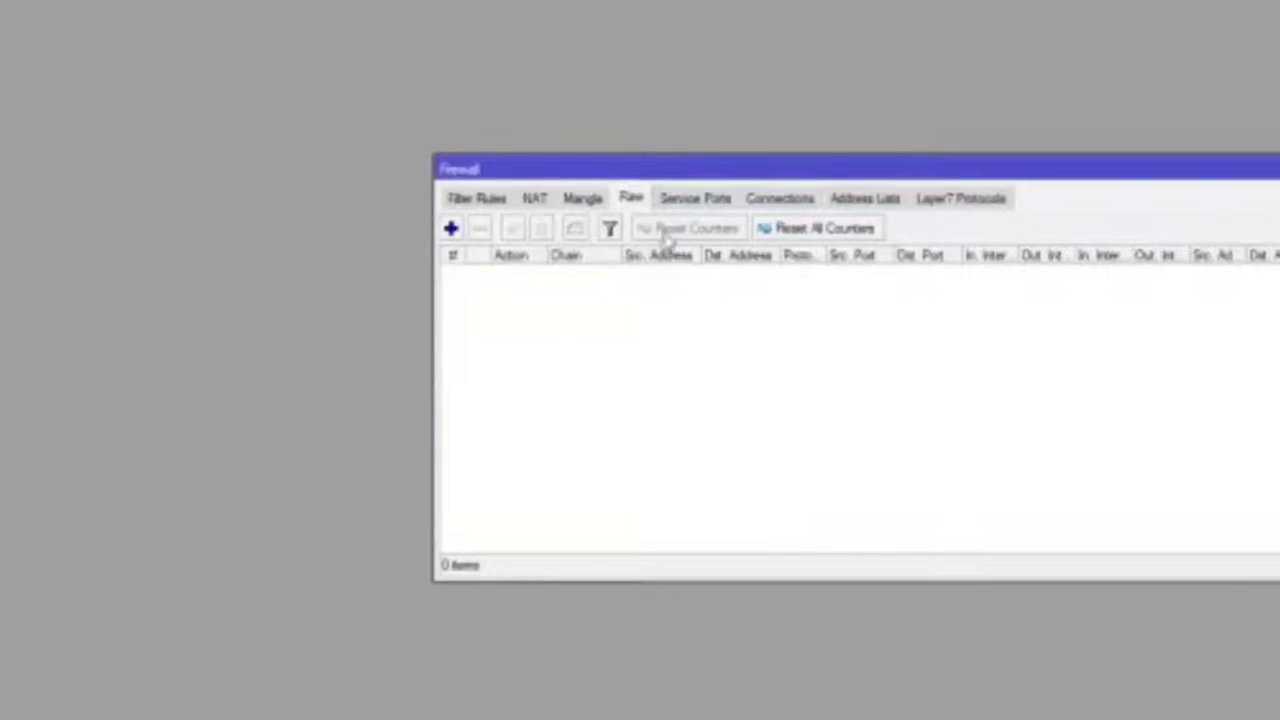
{"action": "left_click", "coordinate": [451, 229]}
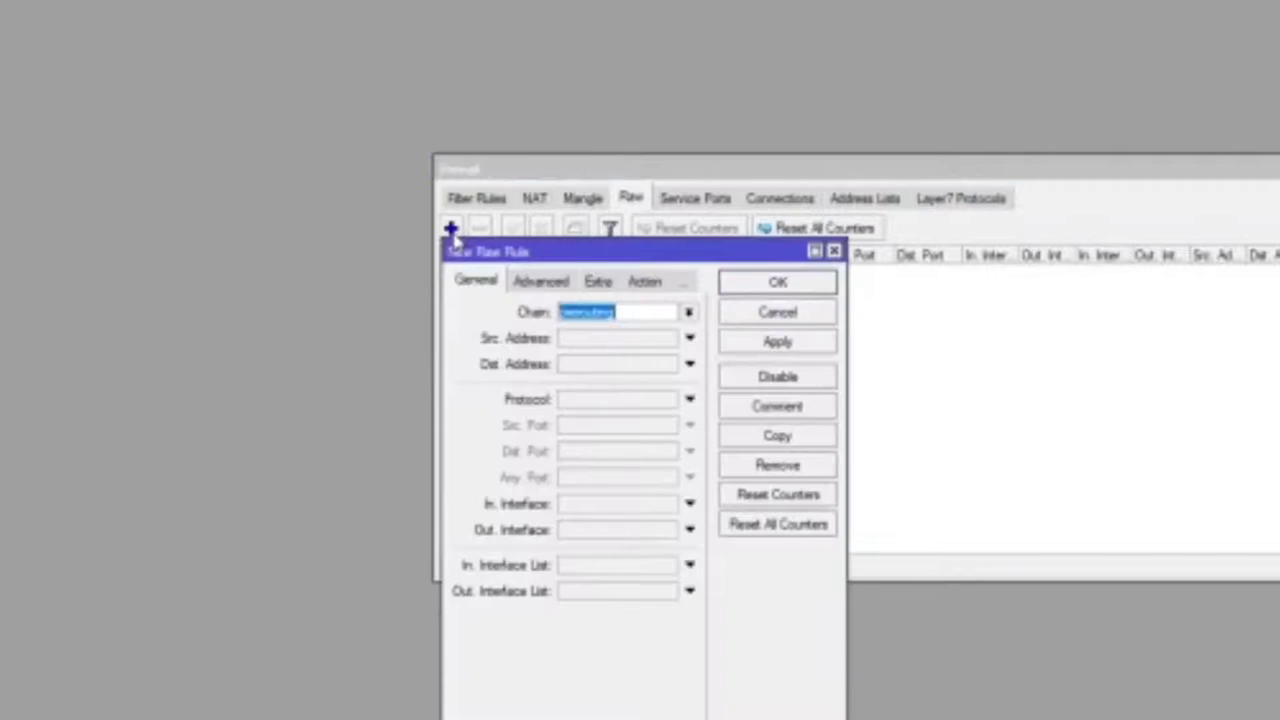
{"action": "left_click", "coordinate": [542, 283]}
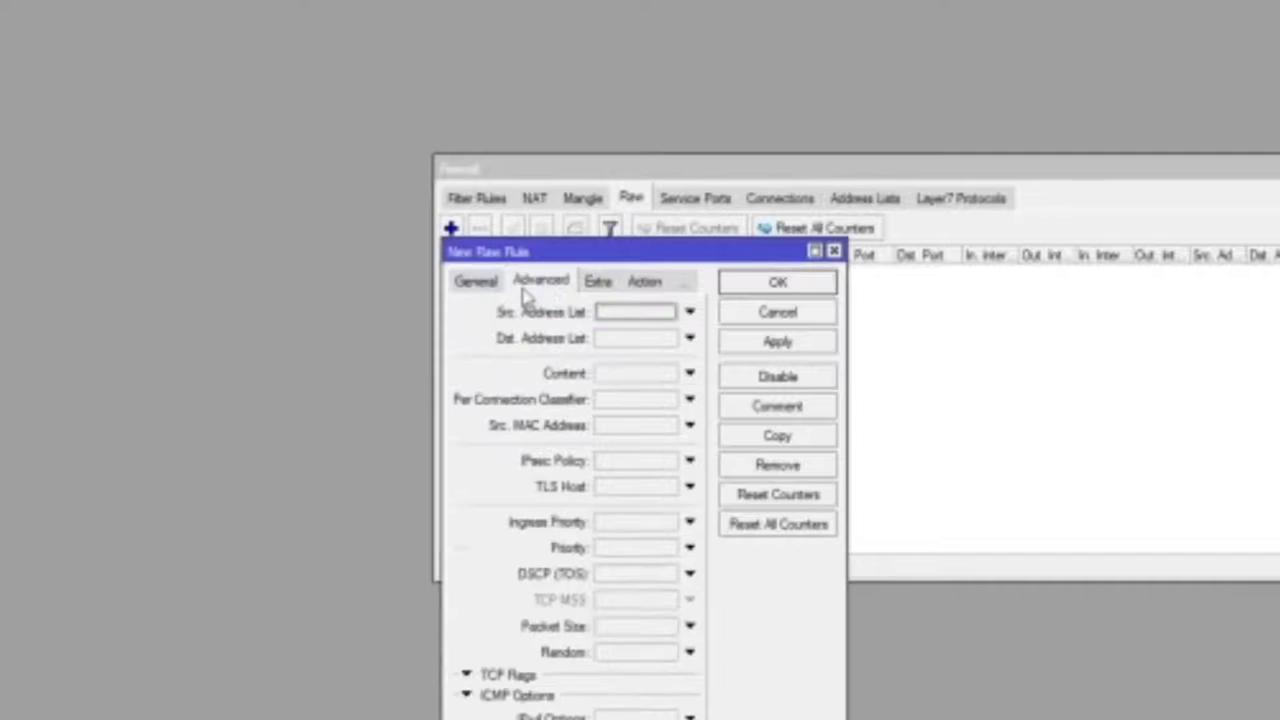
{"action": "left_click", "coordinate": [690, 313]}
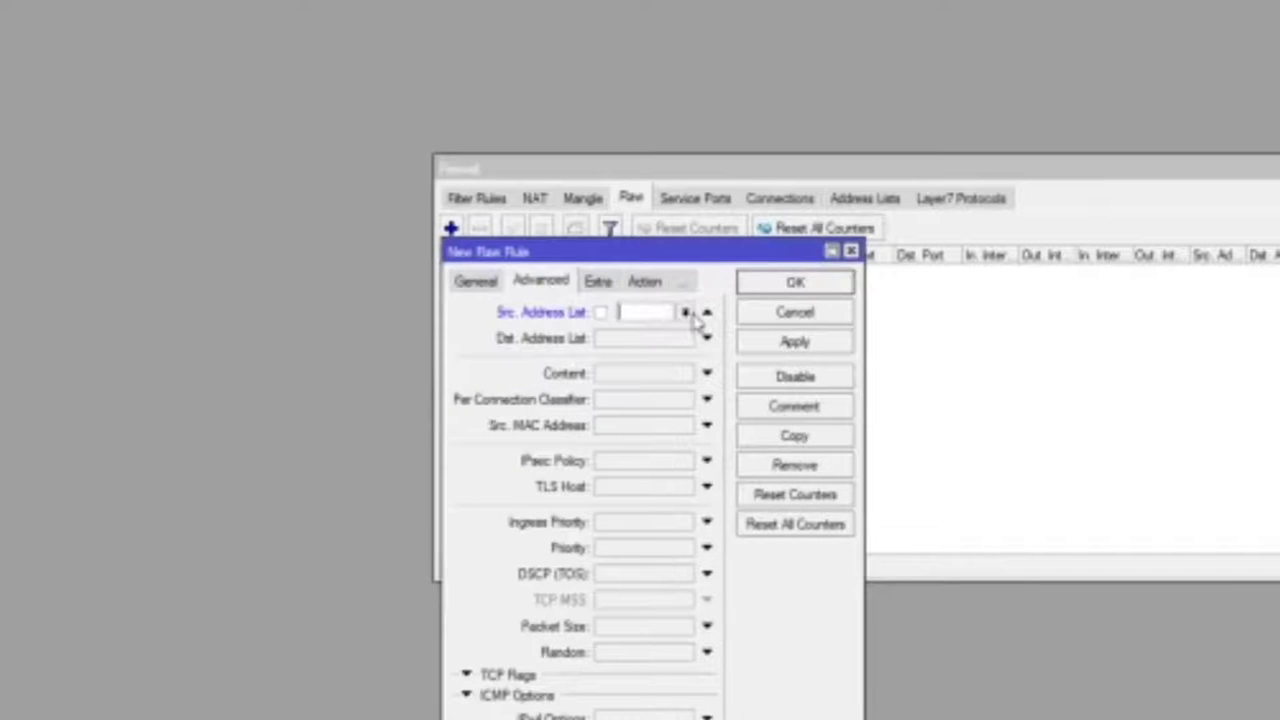
{"action": "left_click", "coordinate": [686, 313]}
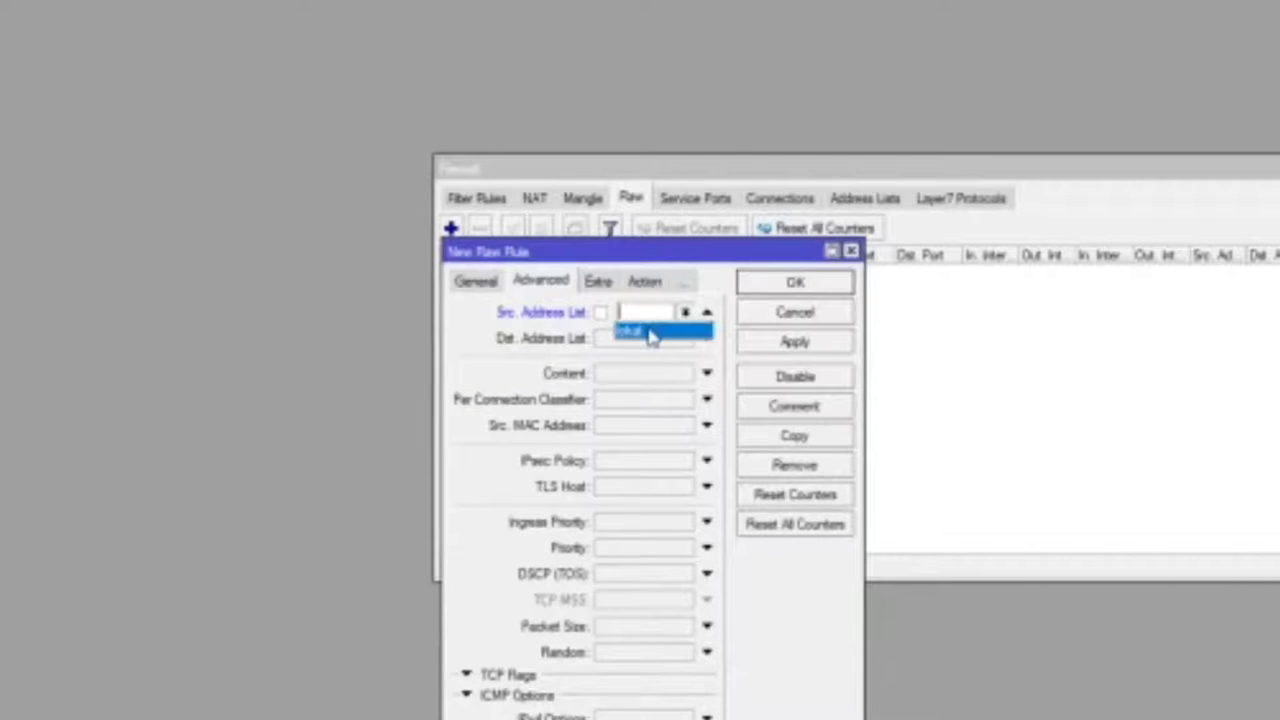
{"action": "left_click", "coordinate": [650, 334]}
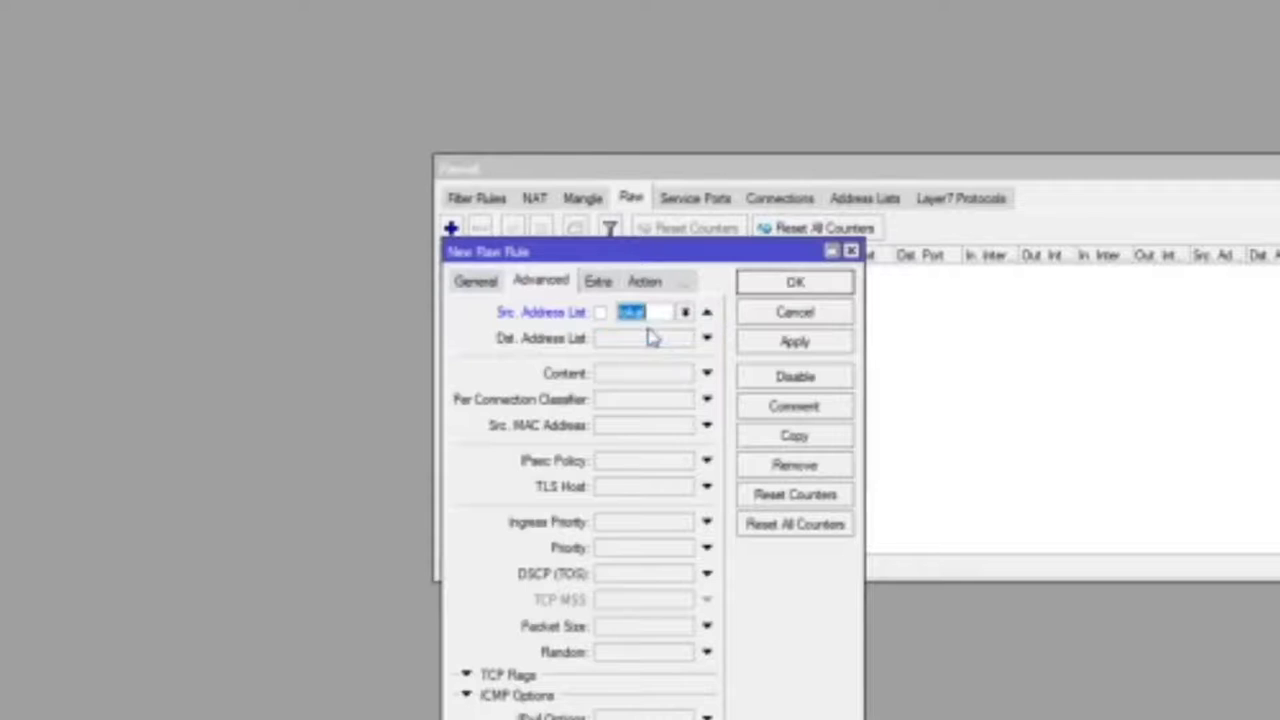
- Make the raw rule match destinations not in the lokal address list and content containing youtube
{"action": "left_click", "coordinate": [707, 339]}
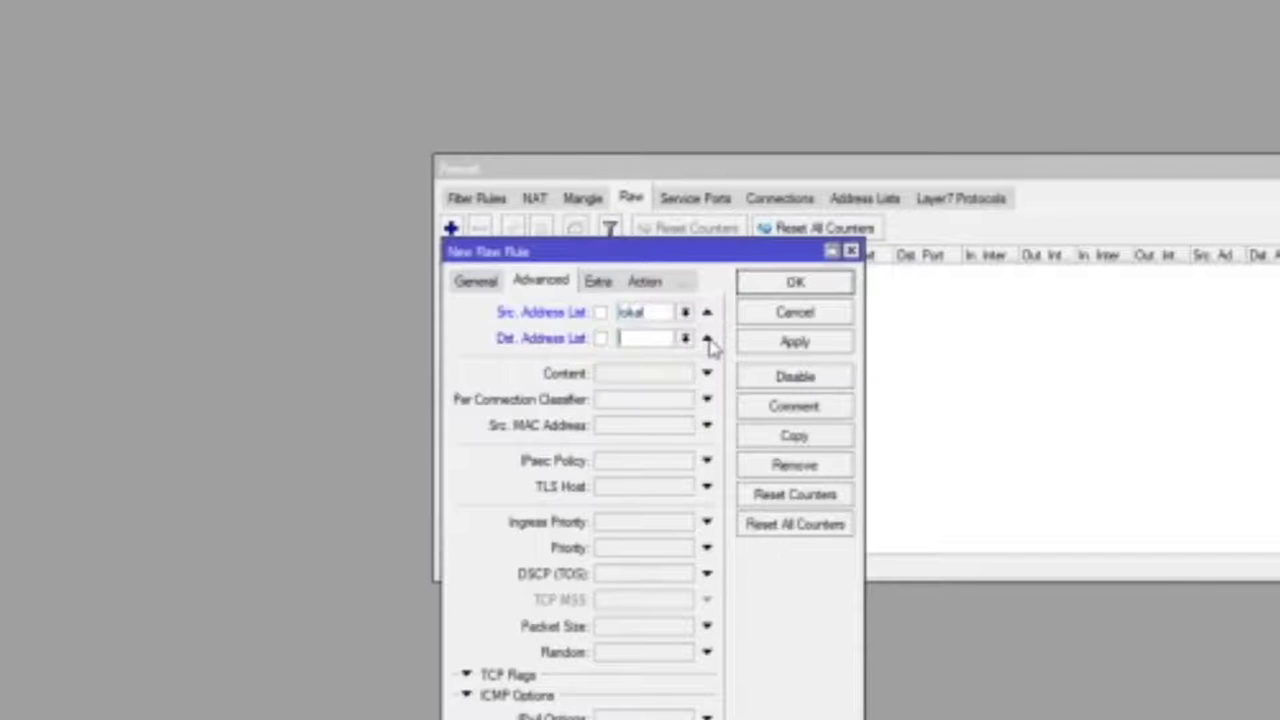
{"action": "left_click", "coordinate": [601, 340]}
{"action": "left_click", "coordinate": [686, 341]}
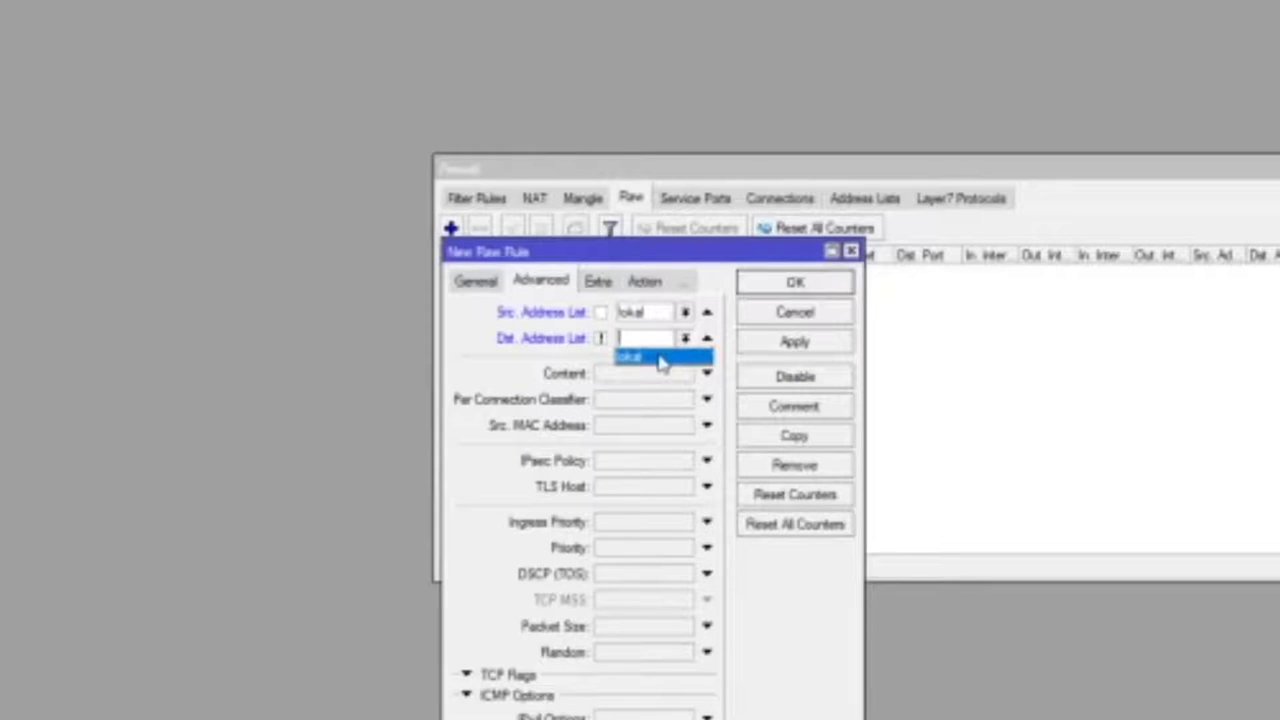
{"action": "left_click", "coordinate": [660, 359]}
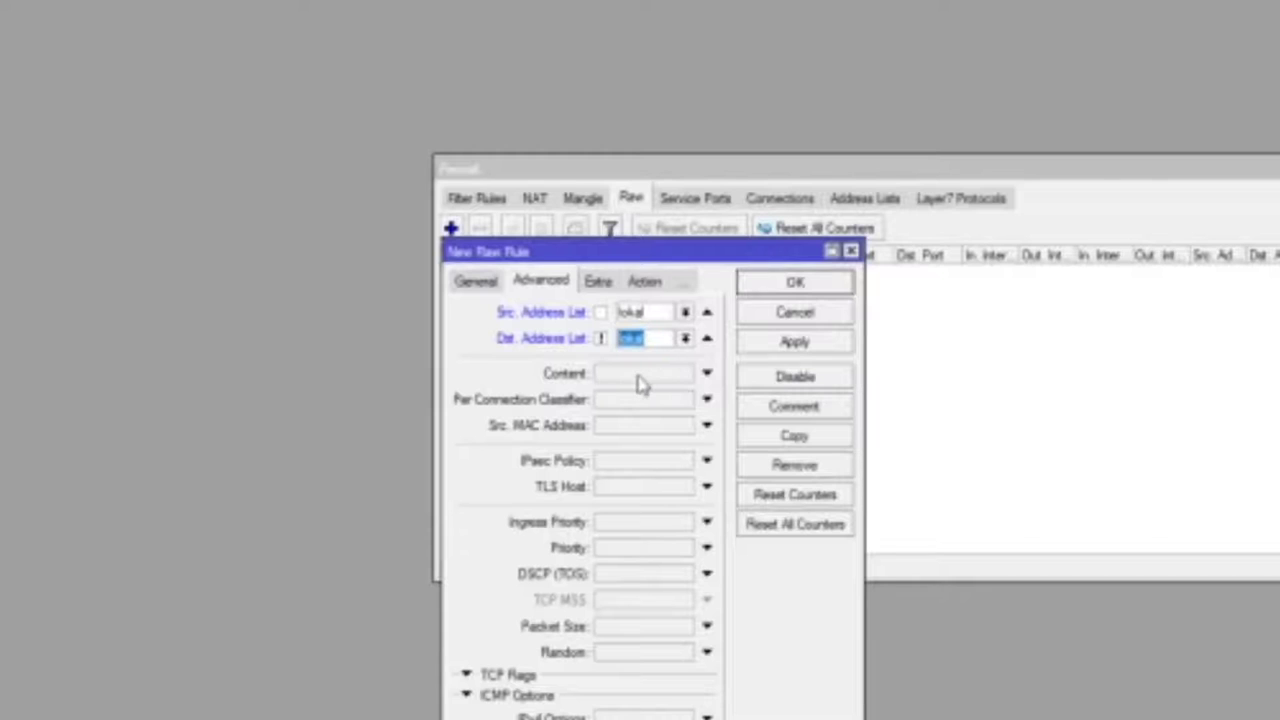
{"action": "left_click", "coordinate": [639, 374]}
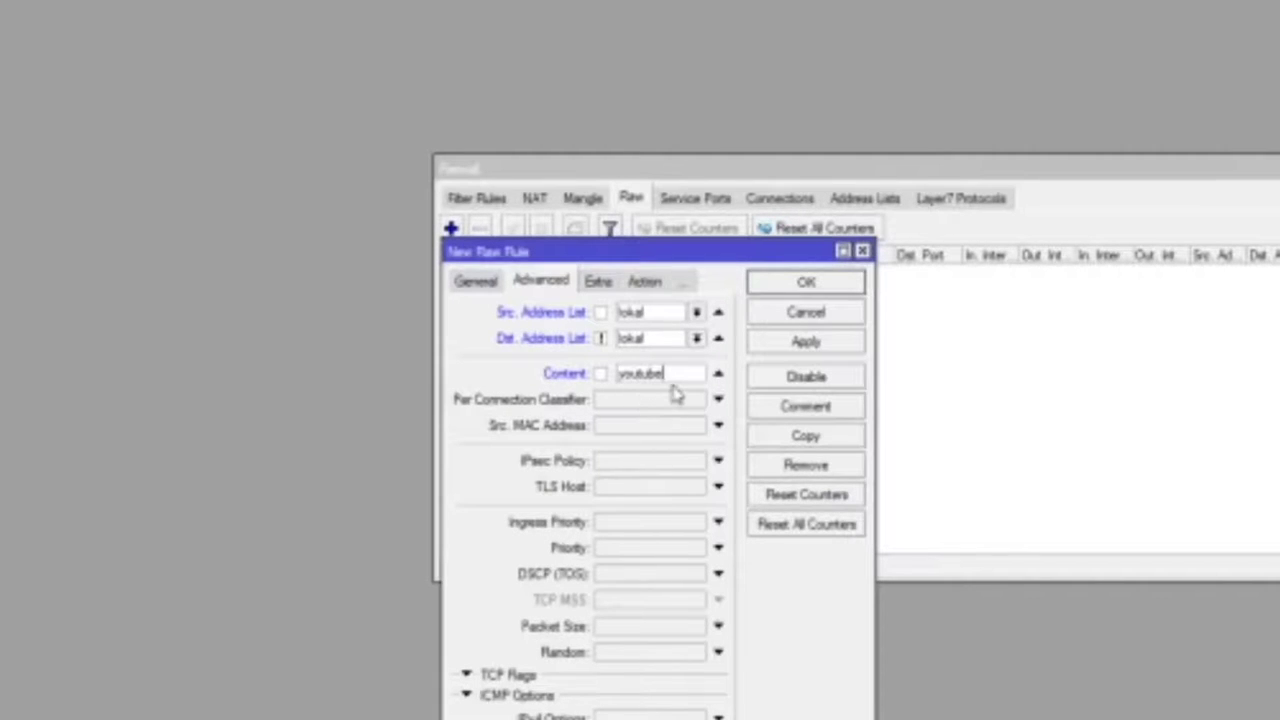
- Set the raw rule's action to add dst to address list with the list name IP-SOSMED, and save the rule
{"action": "left_click", "coordinate": [655, 287]}
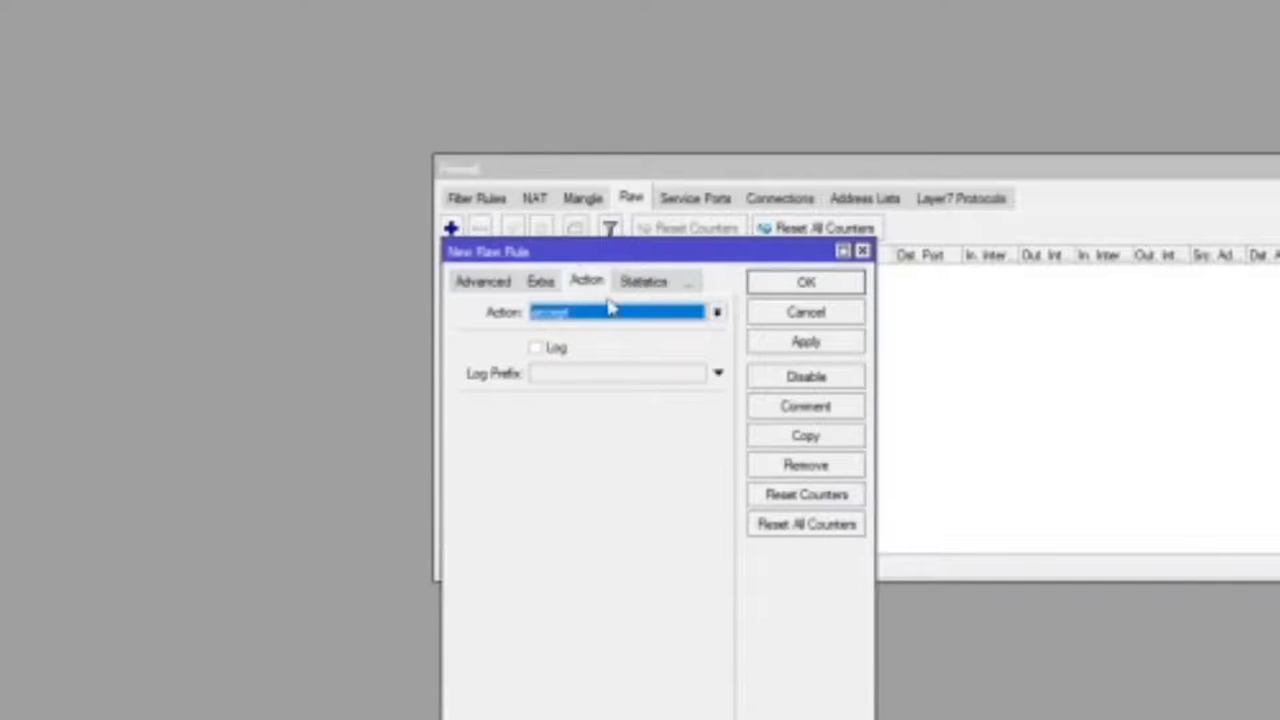
{"action": "left_click", "coordinate": [718, 316]}
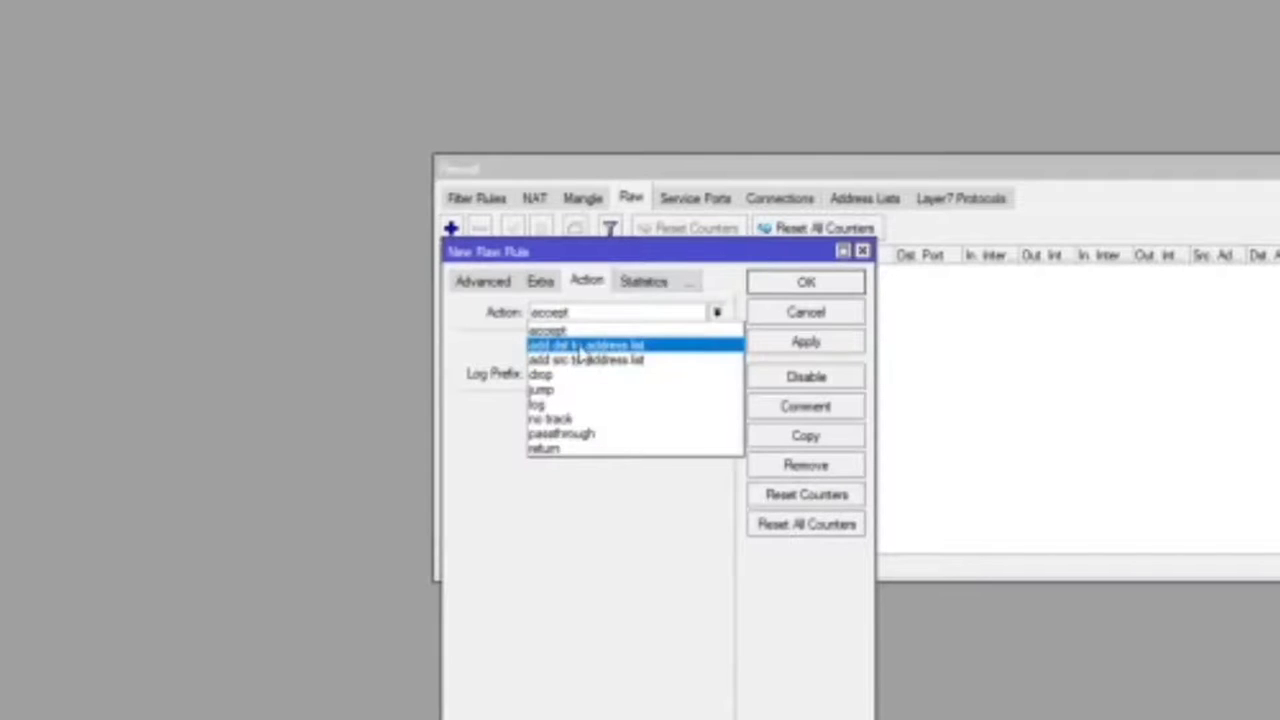
{"action": "left_click", "coordinate": [657, 350]}
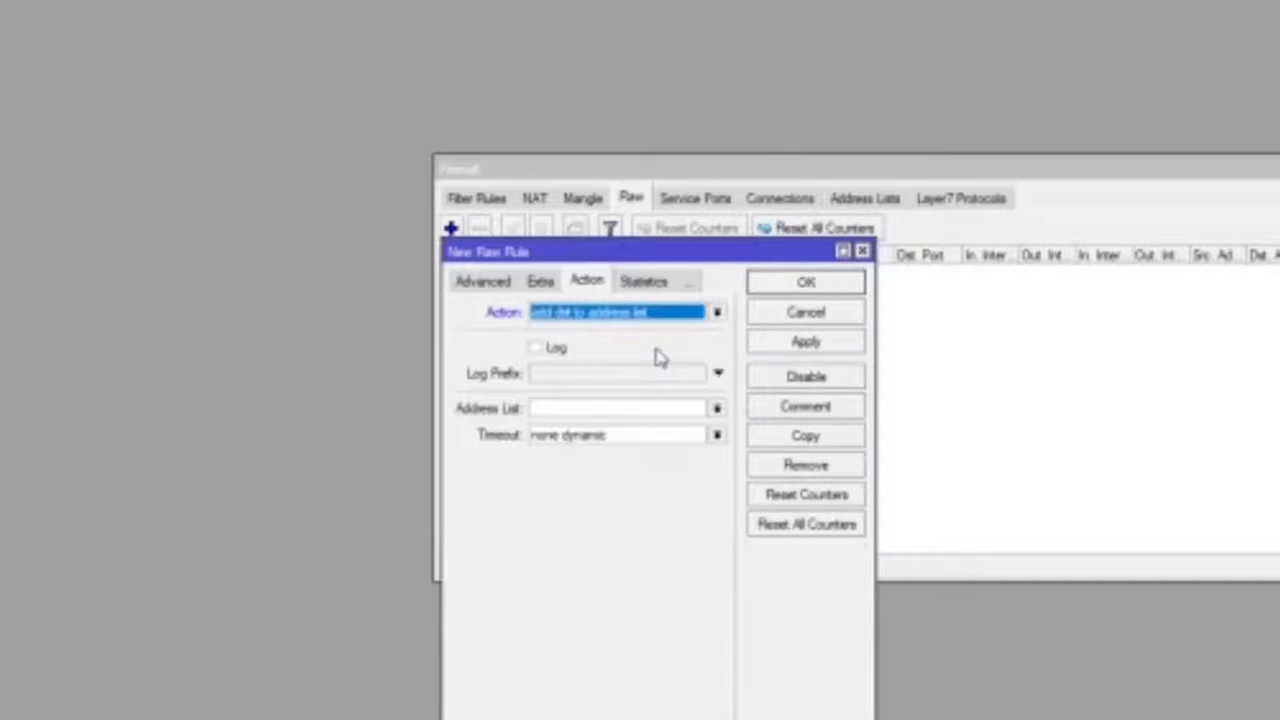
{"action": "left_click", "coordinate": [549, 408]}
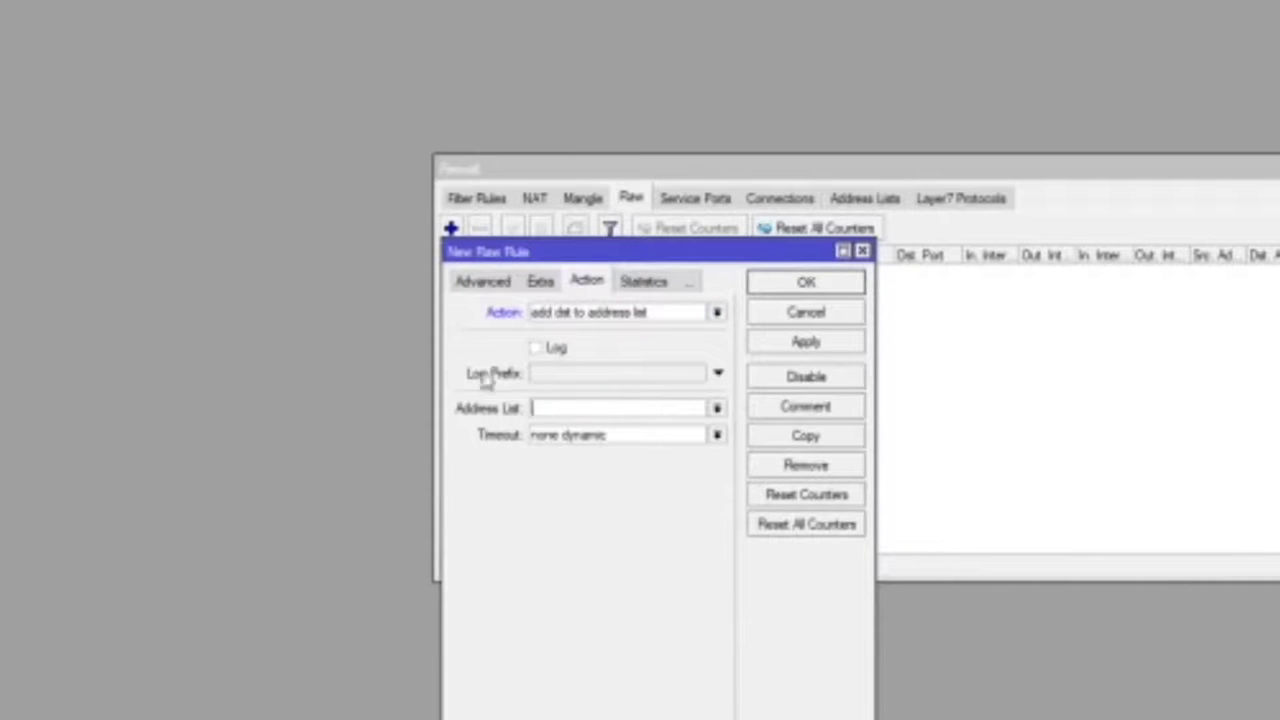
{"action": "left_click", "coordinate": [582, 405]}
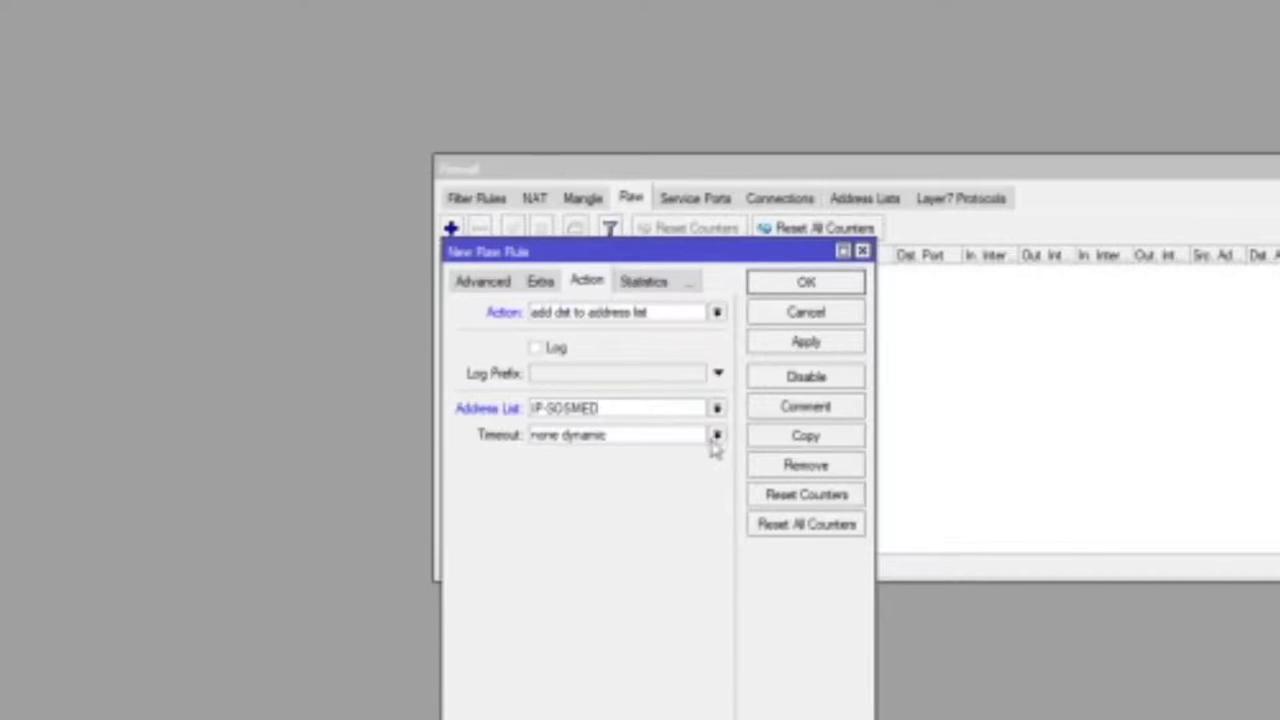
{"action": "left_click", "coordinate": [807, 345]}
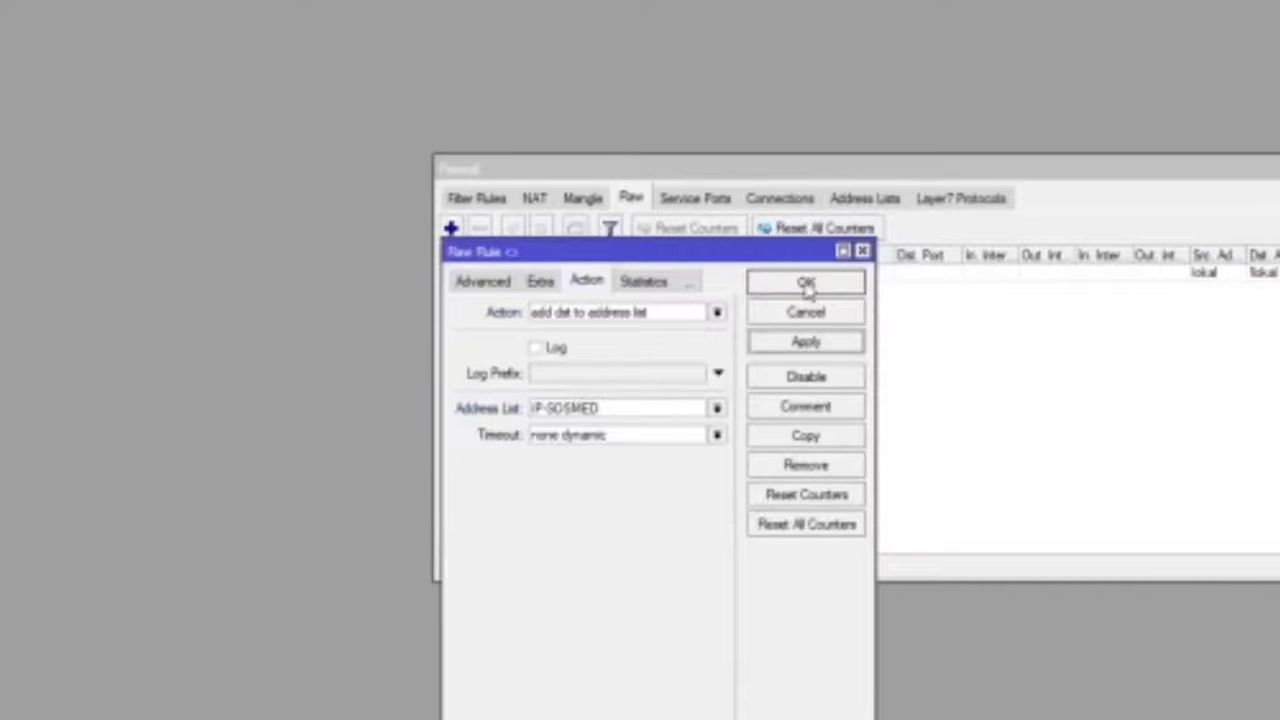
{"action": "left_click", "coordinate": [806, 286]}
{"action": "left_click", "coordinate": [702, 276]}
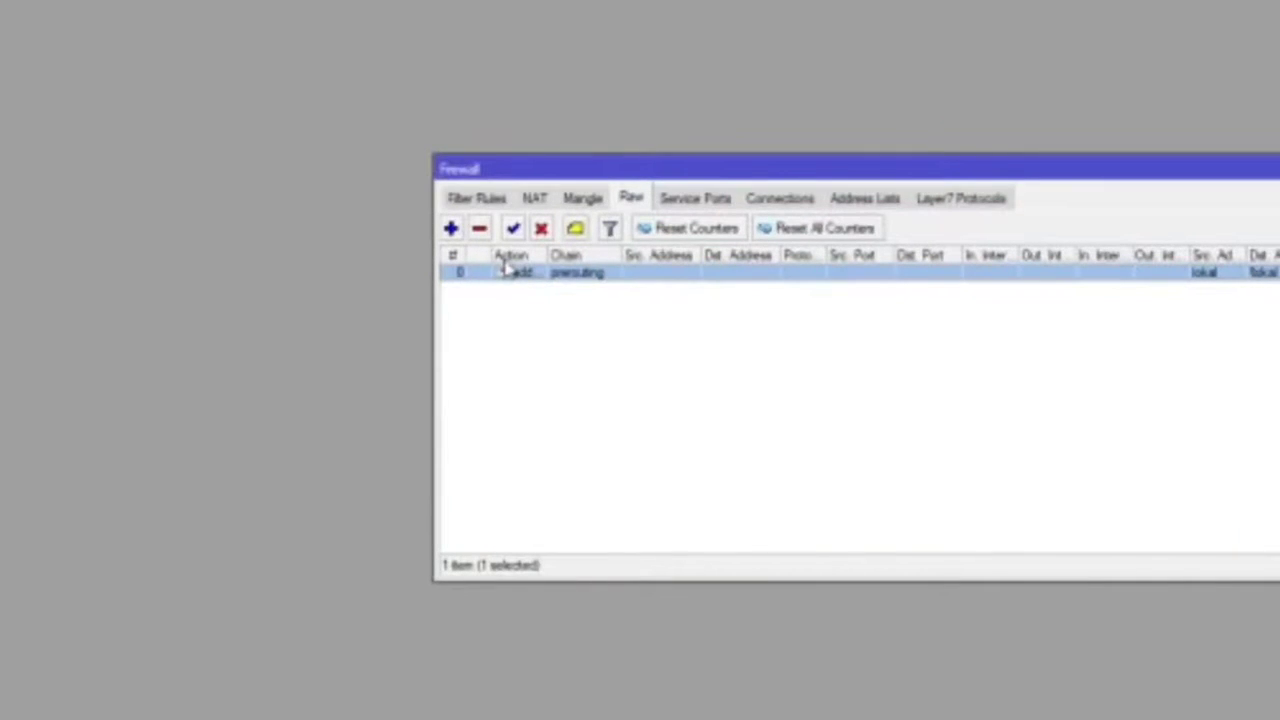
- Start a new mangle rule and set its source address list to lokal
{"action": "left_click", "coordinate": [594, 200]}
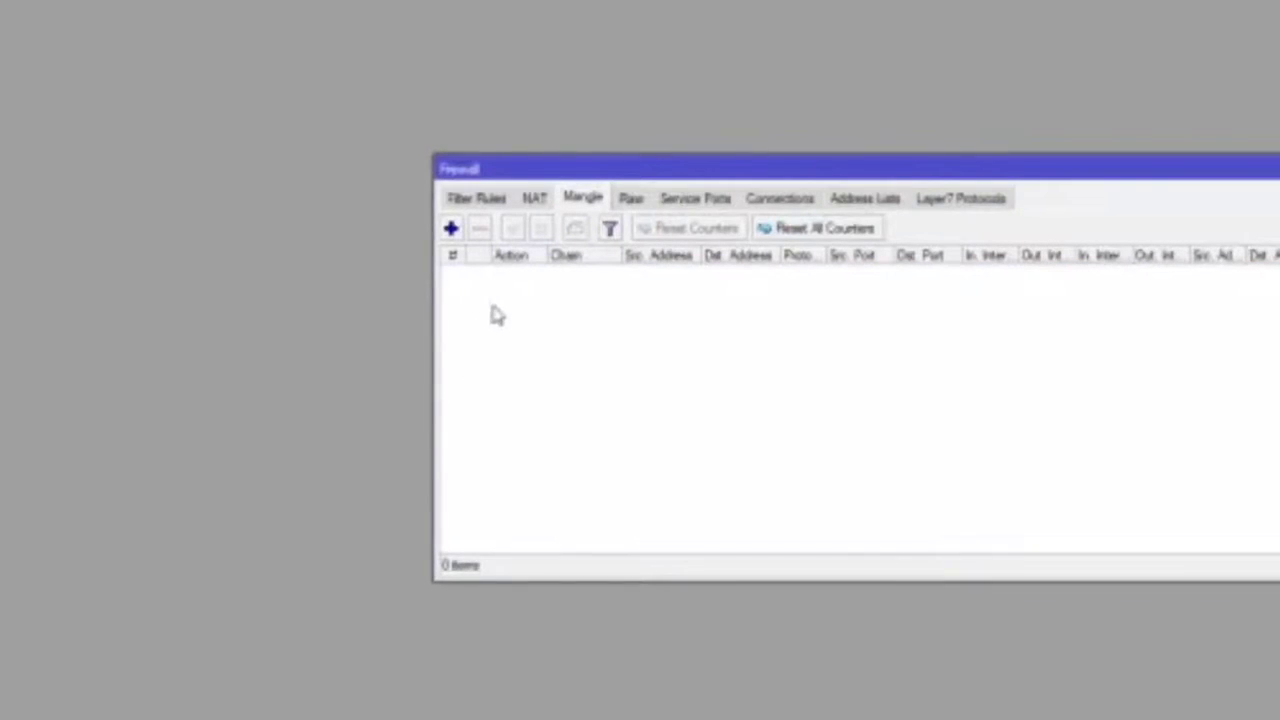
{"action": "left_click", "coordinate": [451, 229]}
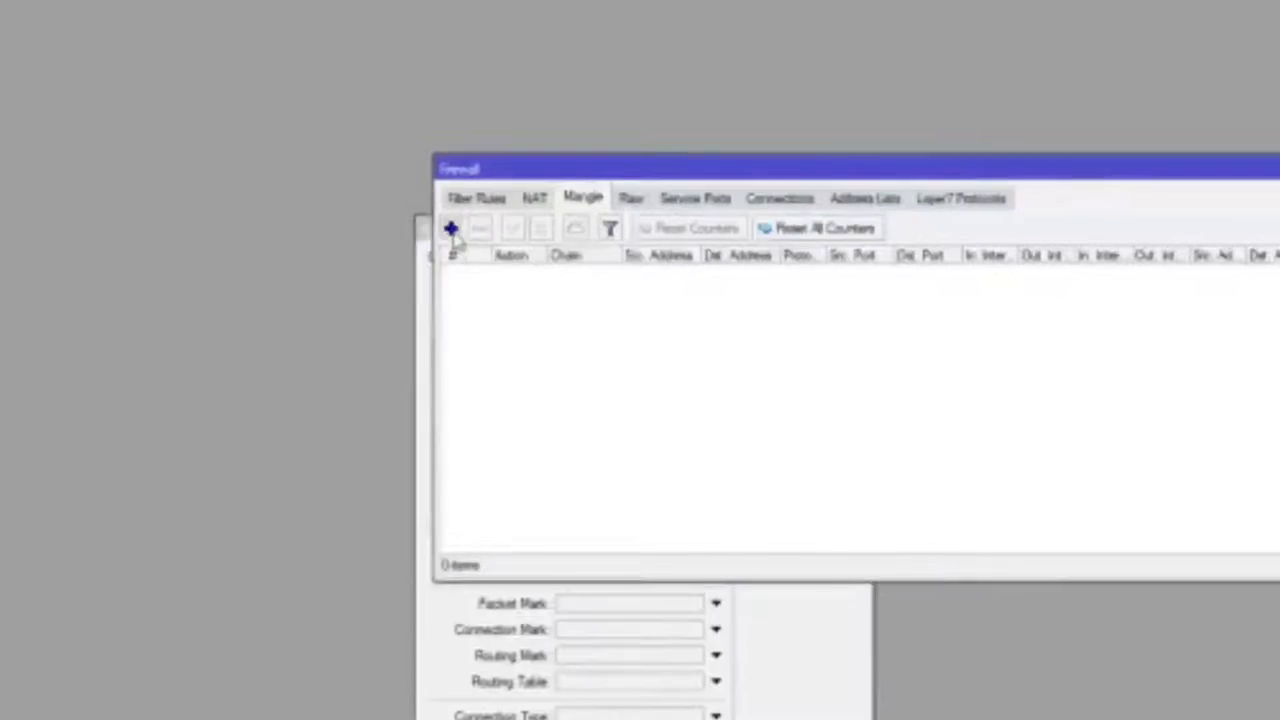
{"action": "left_click_drag", "start_coordinate": [463, 237], "coordinate": [806, 130]}
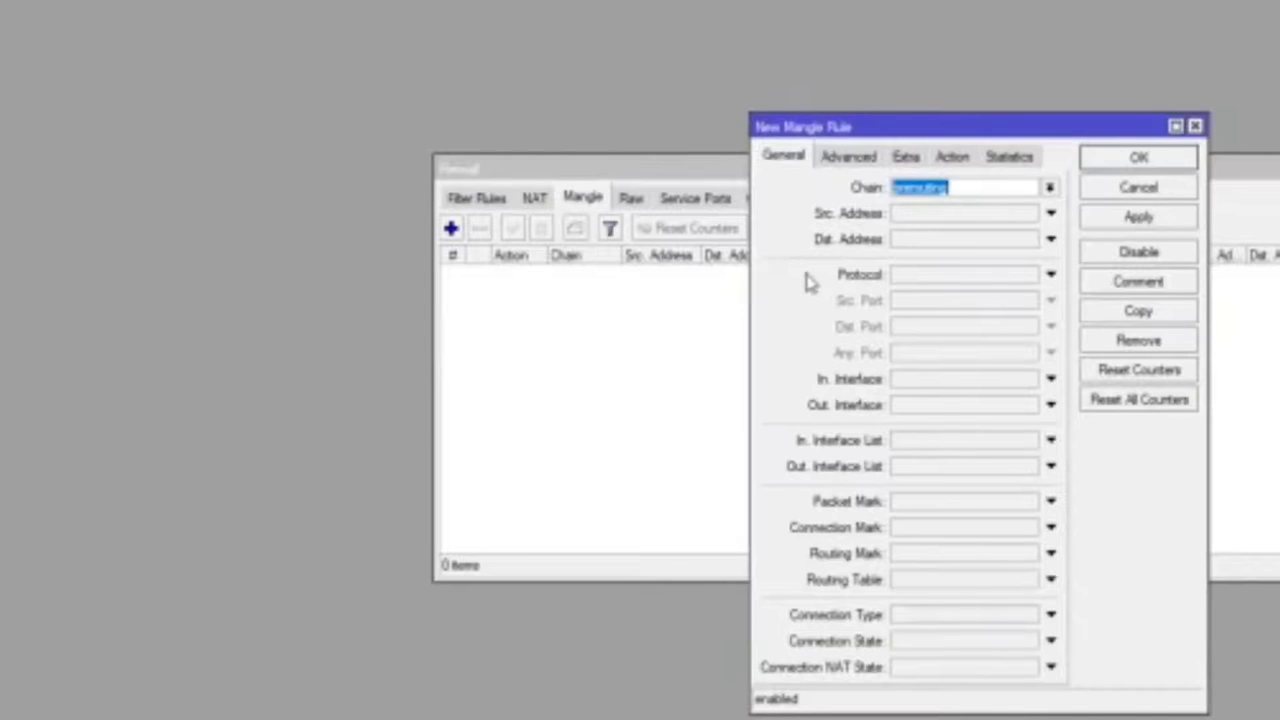
{"action": "left_click", "coordinate": [855, 163]}
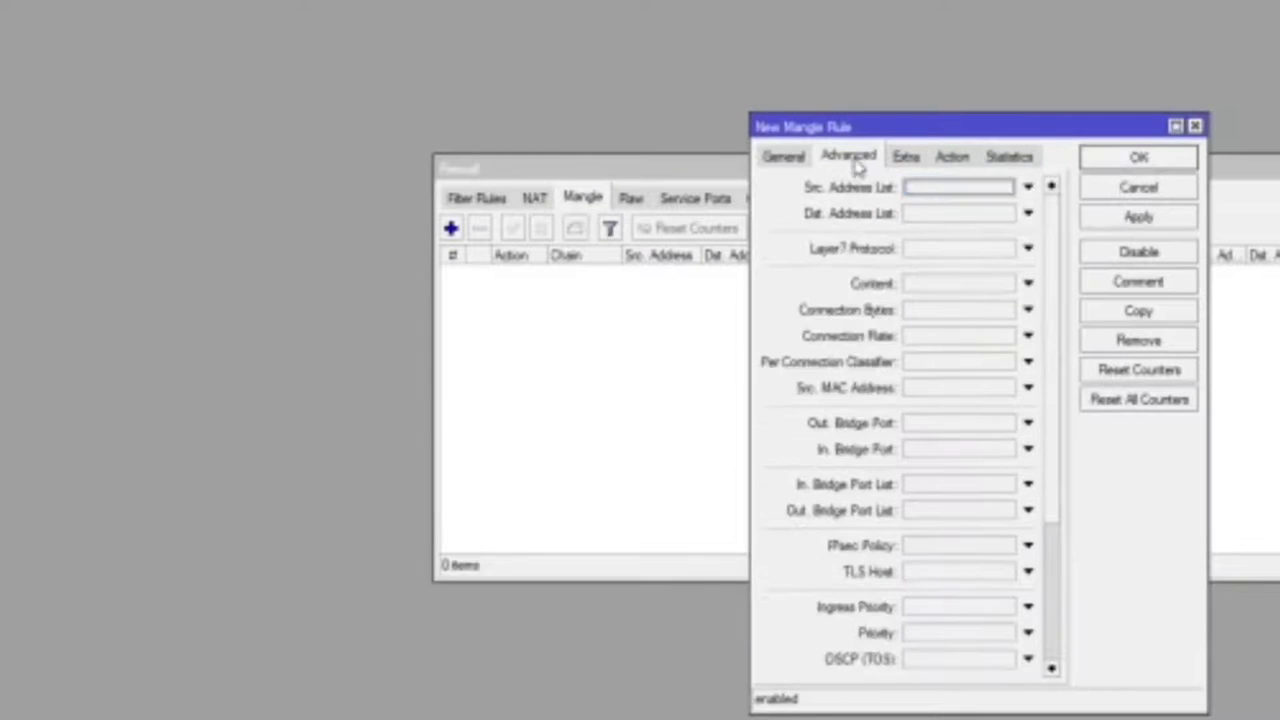
{"action": "left_click", "coordinate": [1027, 189]}
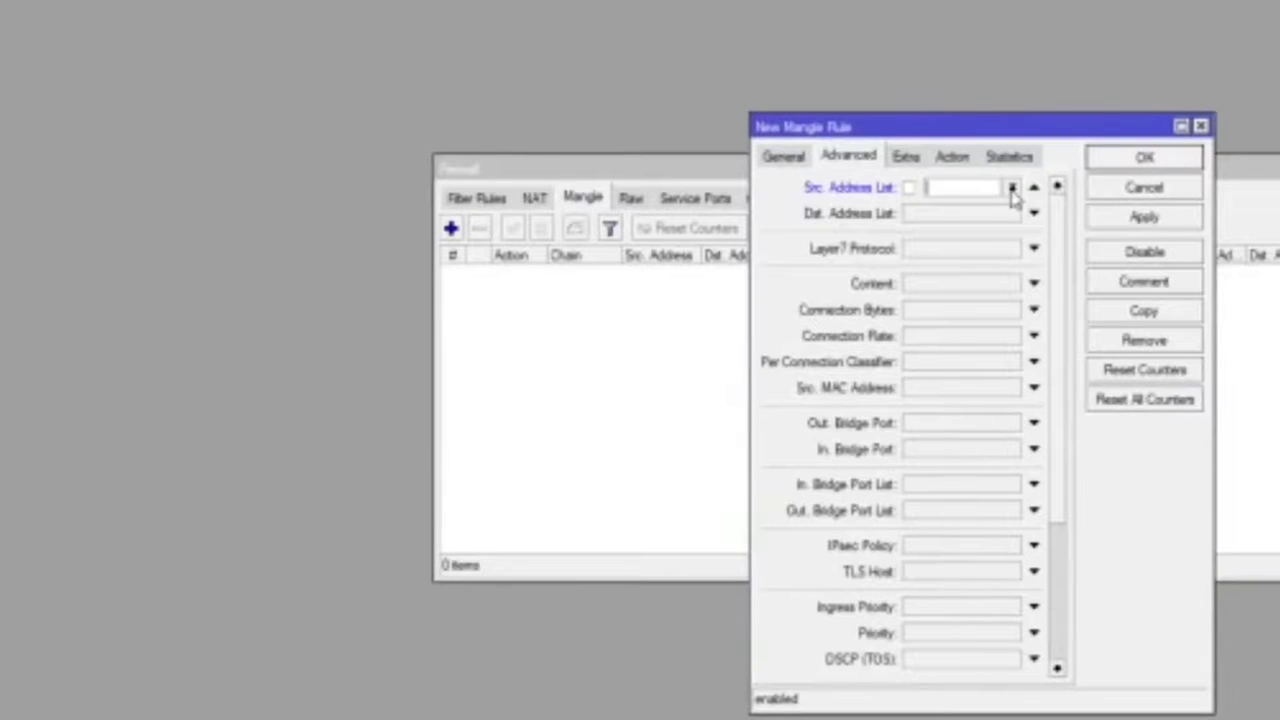
{"action": "left_click", "coordinate": [1012, 189]}
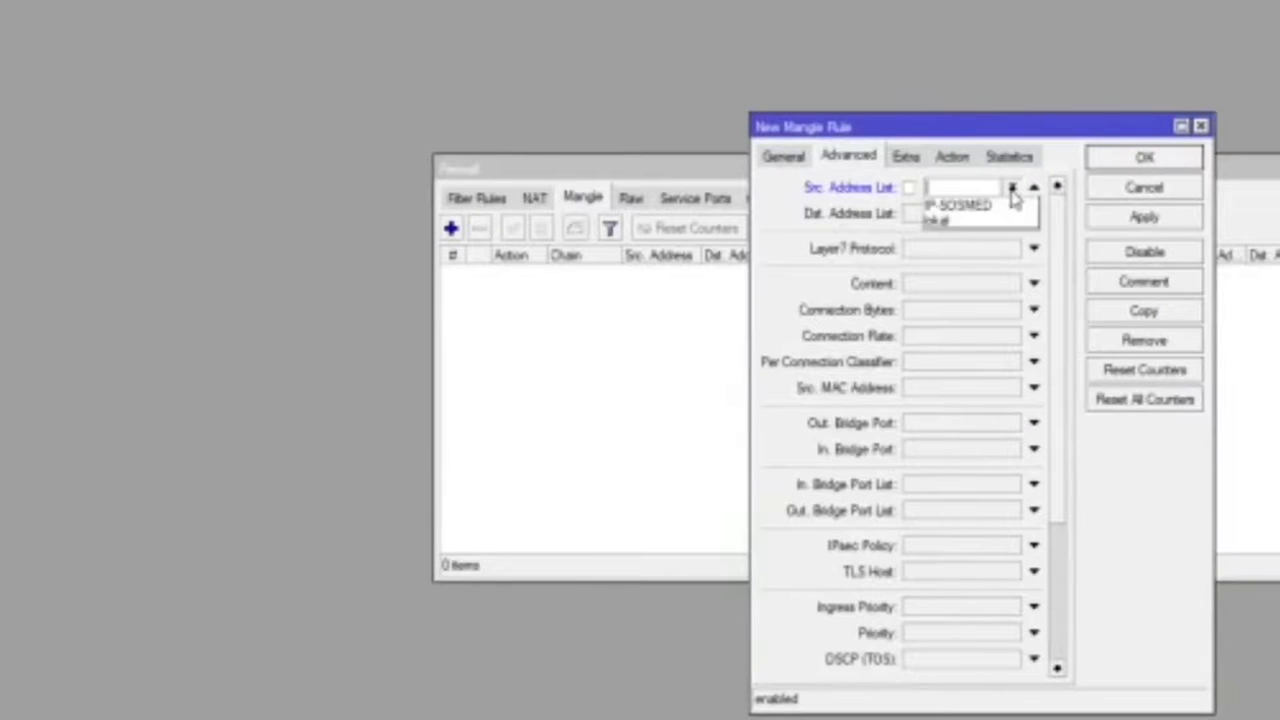
{"action": "left_click", "coordinate": [961, 226]}
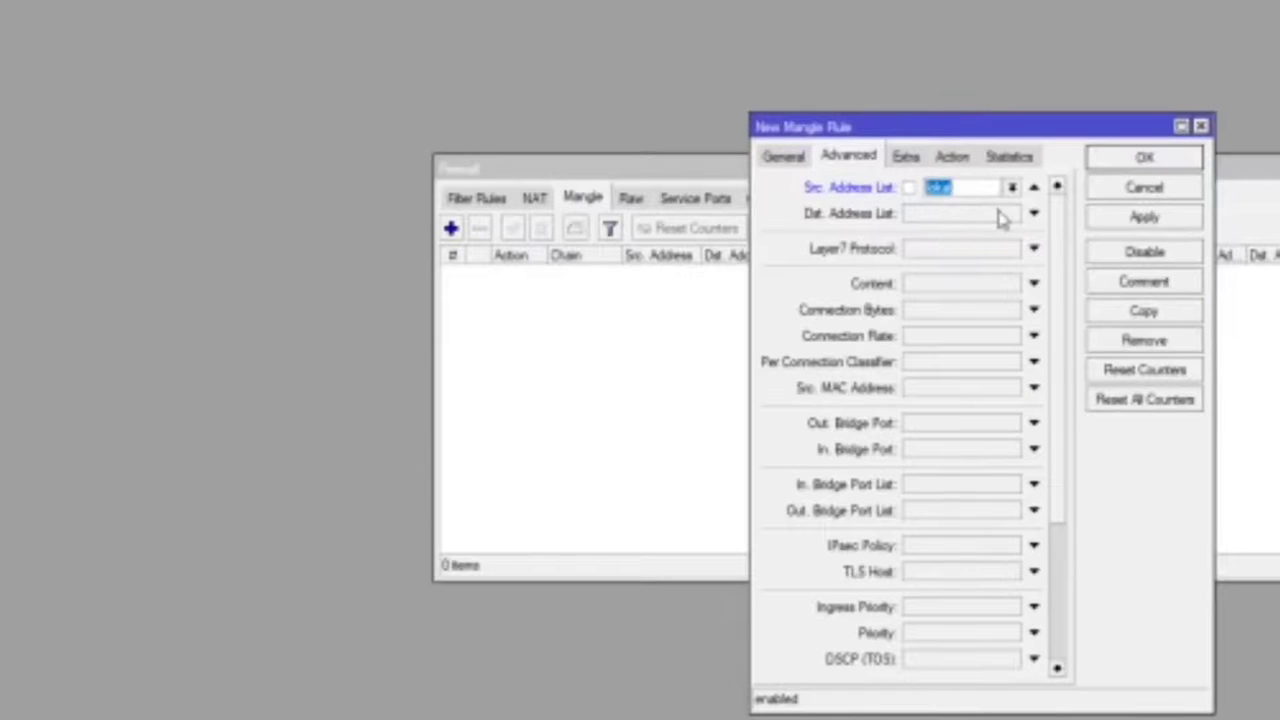
- Set the mangle rule's destination address list to IP-SOSMED
{"action": "left_click", "coordinate": [1003, 217]}
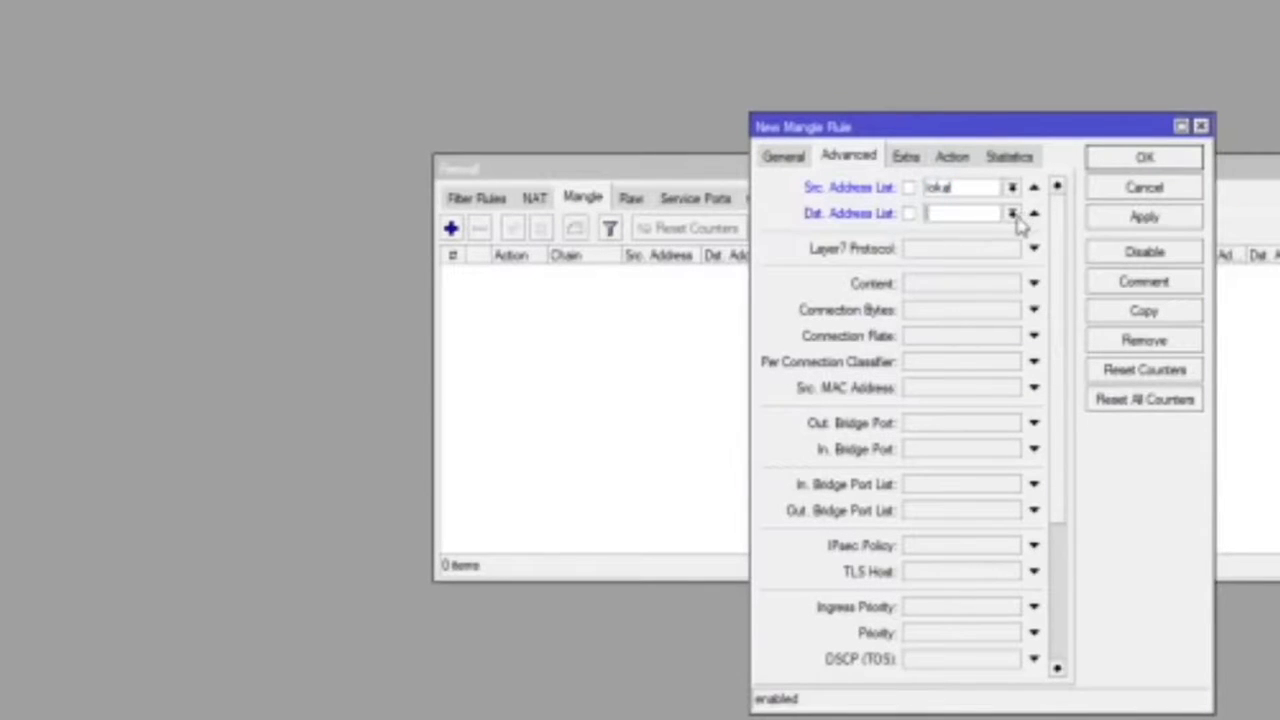
{"action": "left_click", "coordinate": [1013, 215]}
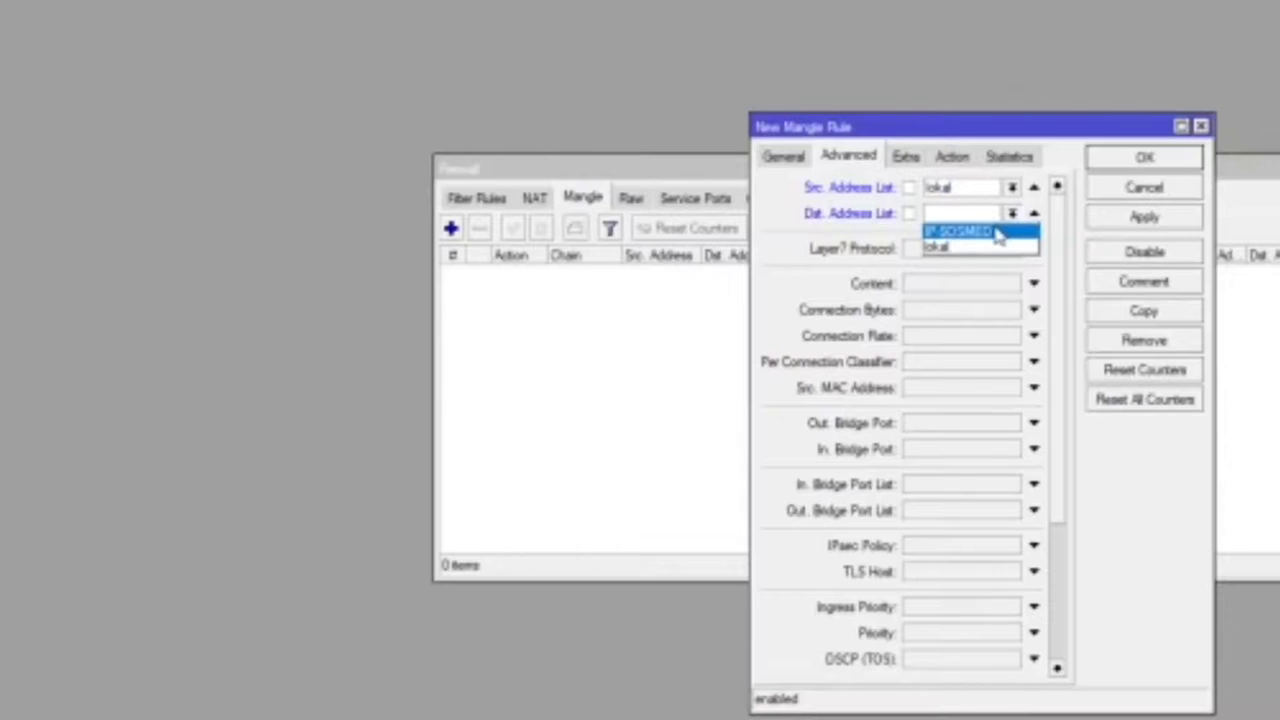
{"action": "left_click", "coordinate": [997, 232]}
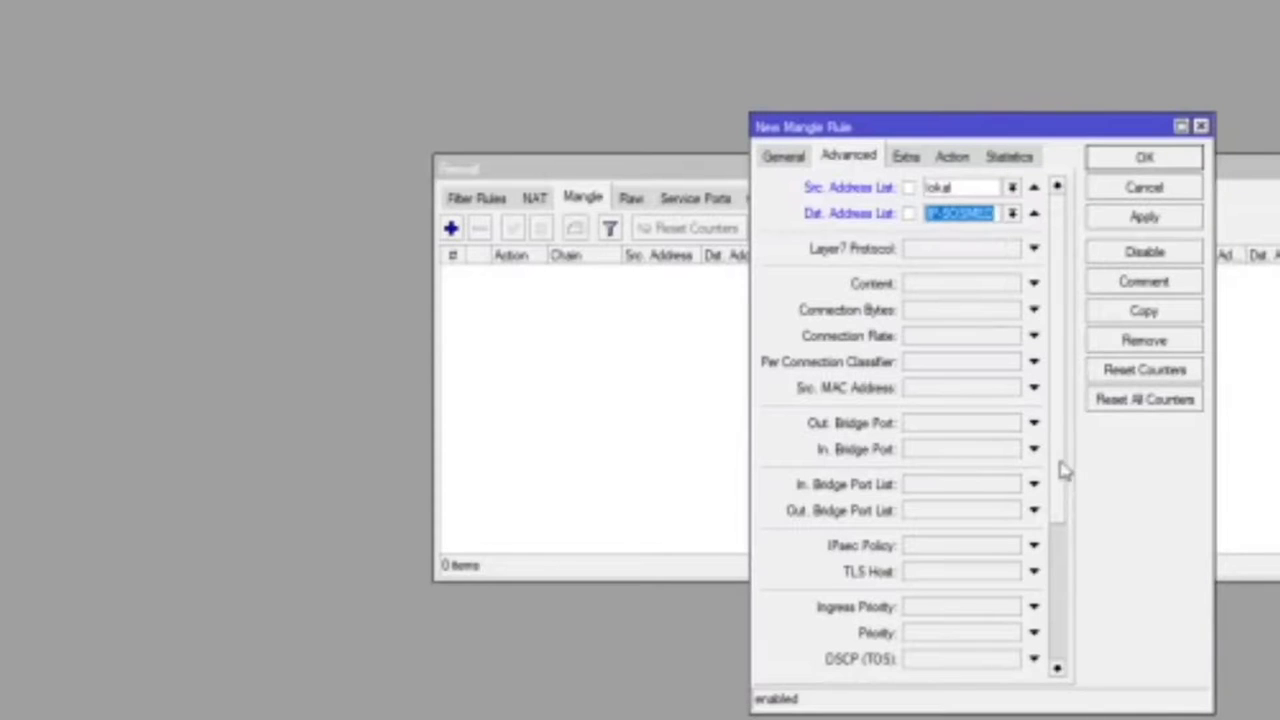
{"action": "scroll", "coordinate": [1065, 476], "scroll_direction": "down", "scroll_amount": 1}
{"action": "scroll", "coordinate": [1062, 474], "scroll_direction": "up", "scroll_amount": 1}
- Set the mangle rule's action to mark routing with the new routing mark ke-sosmed, and save the rule
{"action": "left_click", "coordinate": [962, 162]}
{"action": "left_click", "coordinate": [940, 196]}
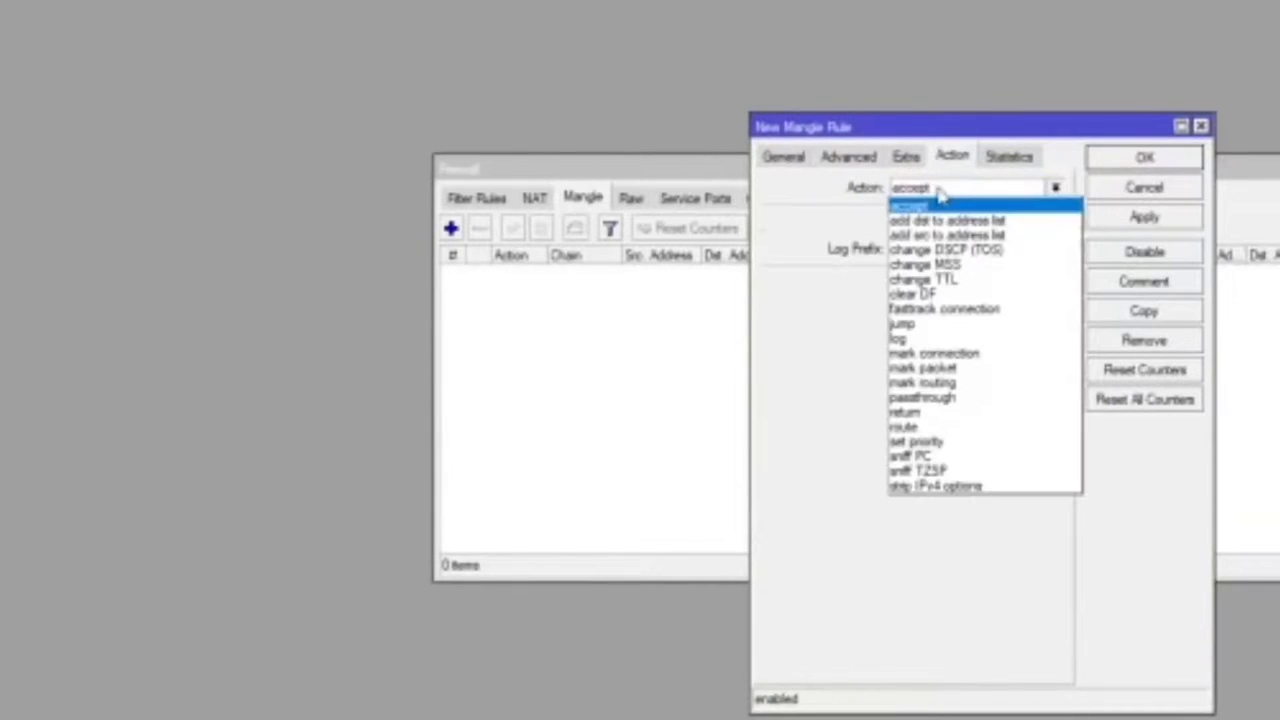
{"action": "left_click", "coordinate": [962, 386]}
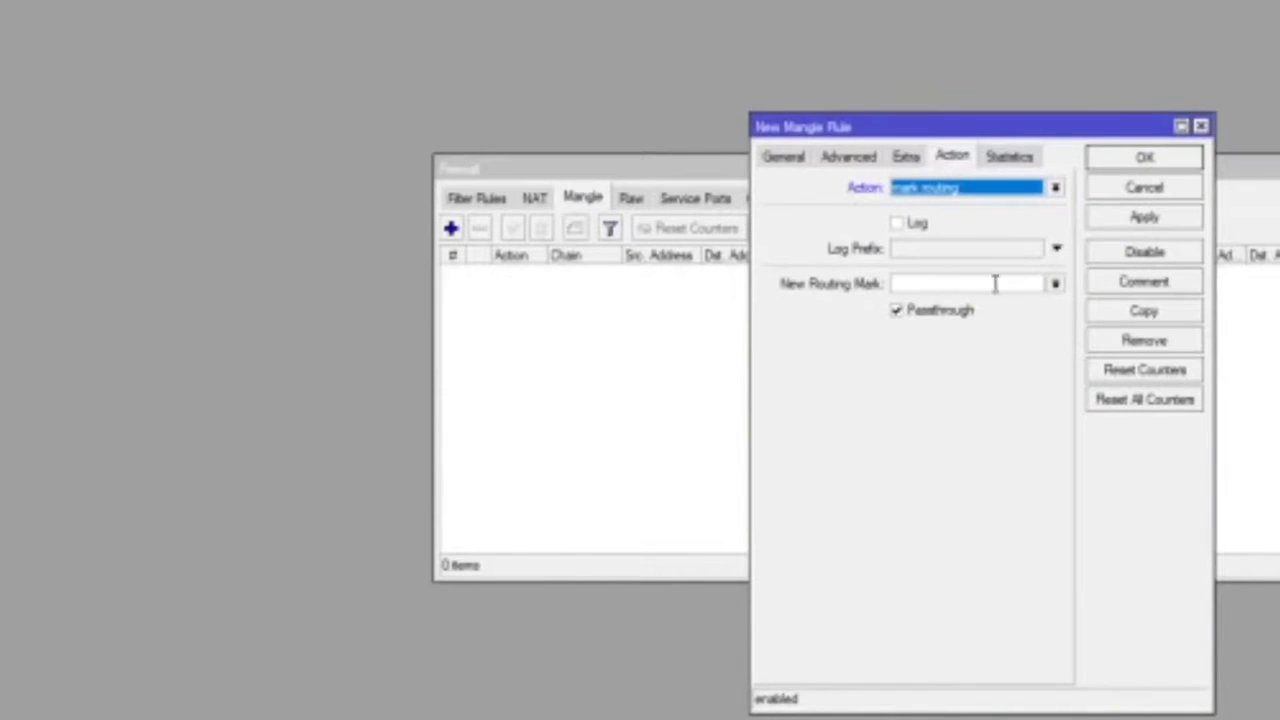
{"action": "left_click", "coordinate": [1055, 286]}
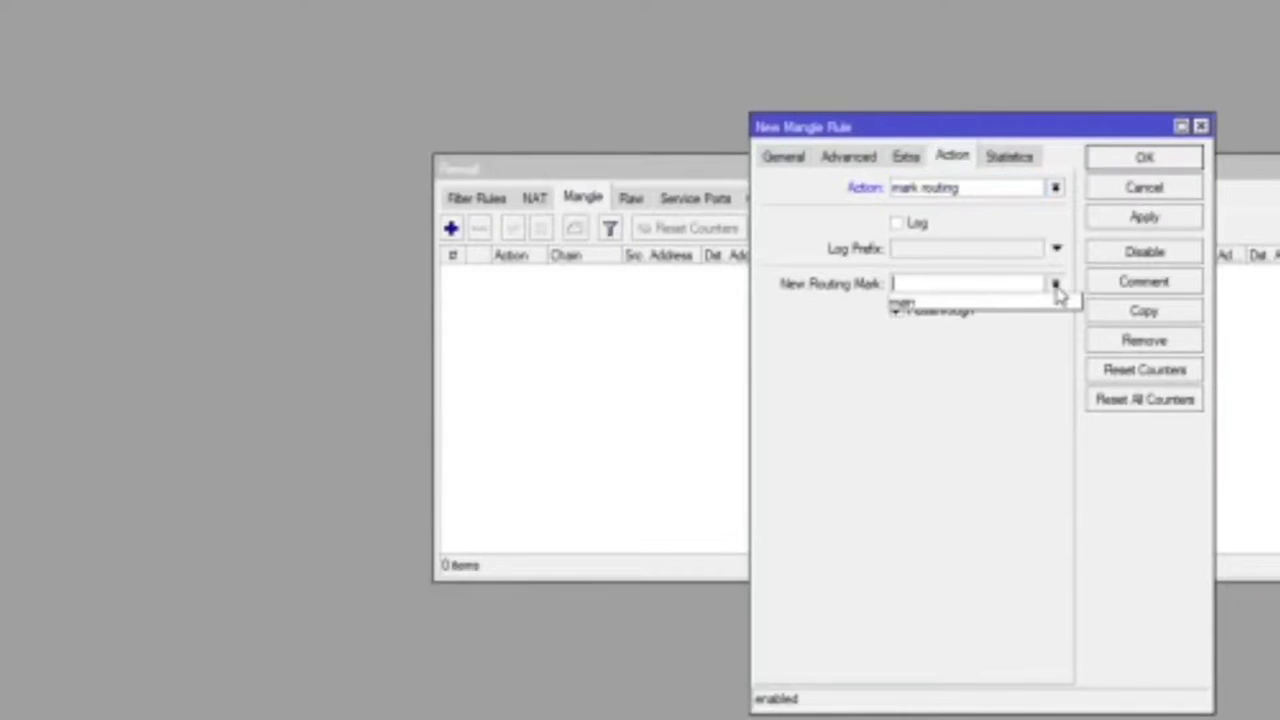
{"action": "left_click", "coordinate": [913, 283]}
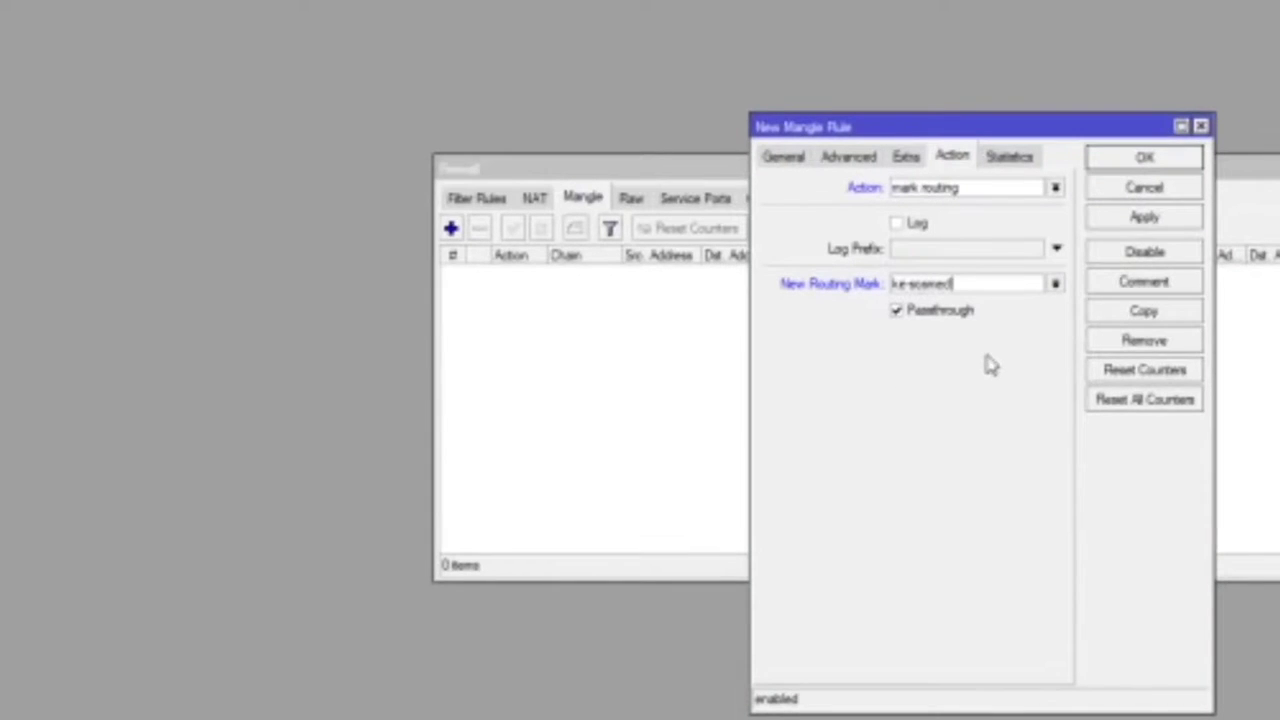
{"action": "left_click", "coordinate": [1172, 222]}
{"action": "left_click", "coordinate": [1145, 159]}
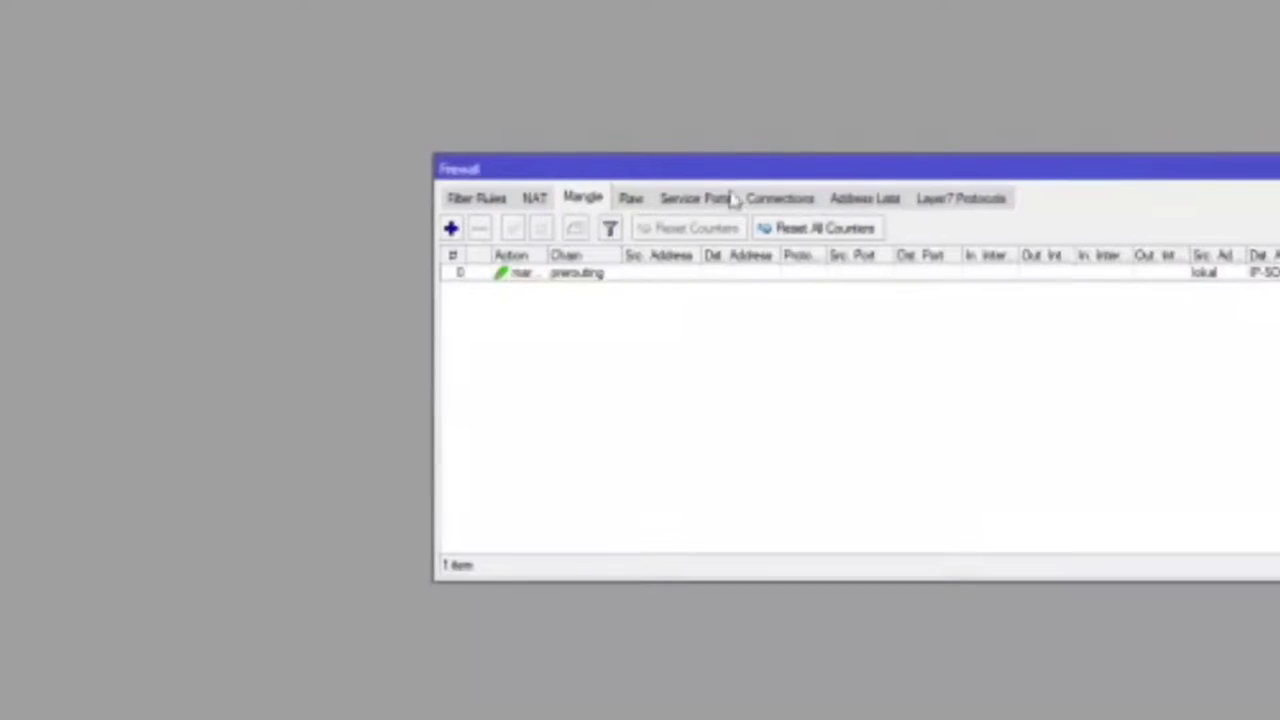
{"action": "left_click", "coordinate": [610, 276]}
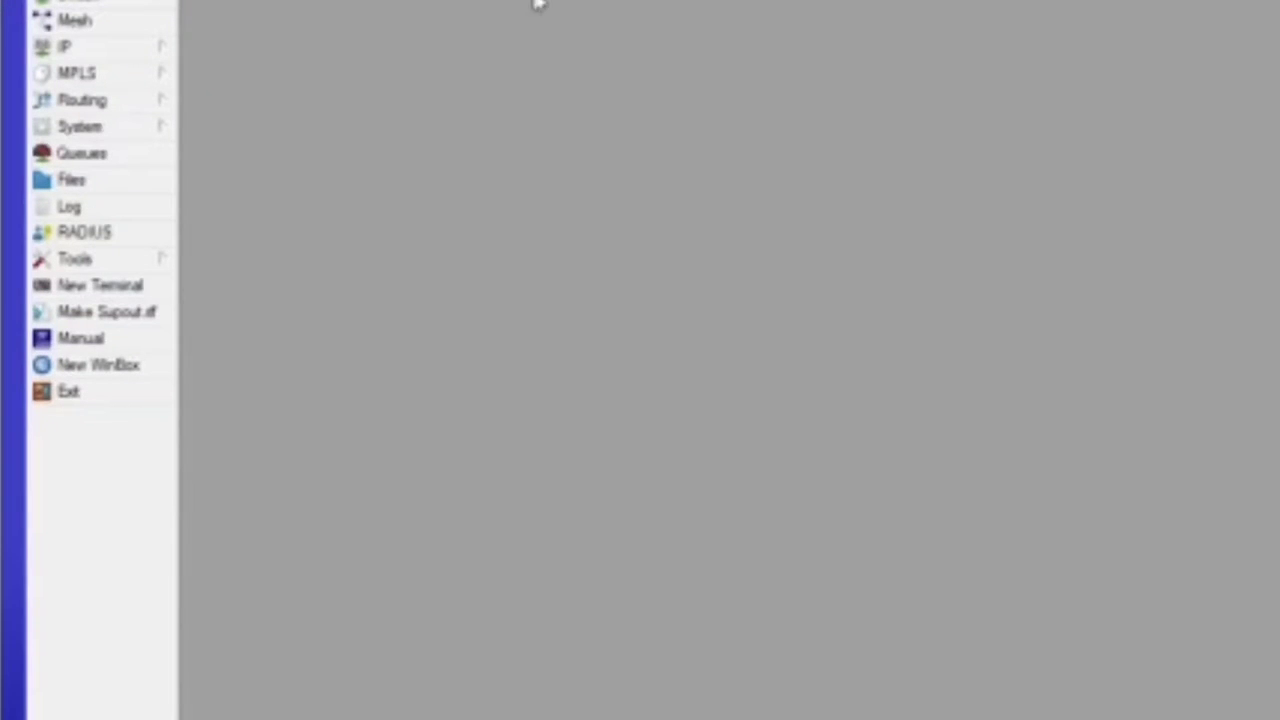
- Start a new route in the IP route list, keeping destination 0.0.0.0/0, and enable its gateway entry
{"action": "left_click", "coordinate": [145, 57]}
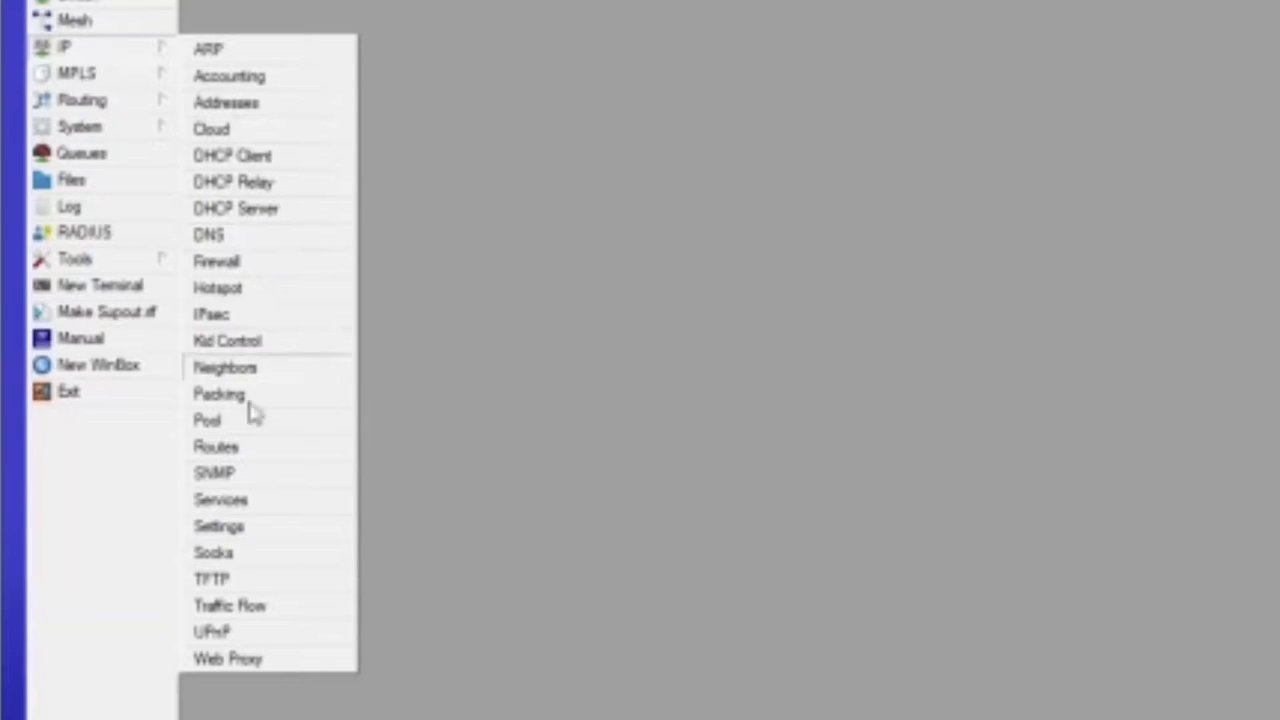
{"action": "left_click", "coordinate": [258, 457]}
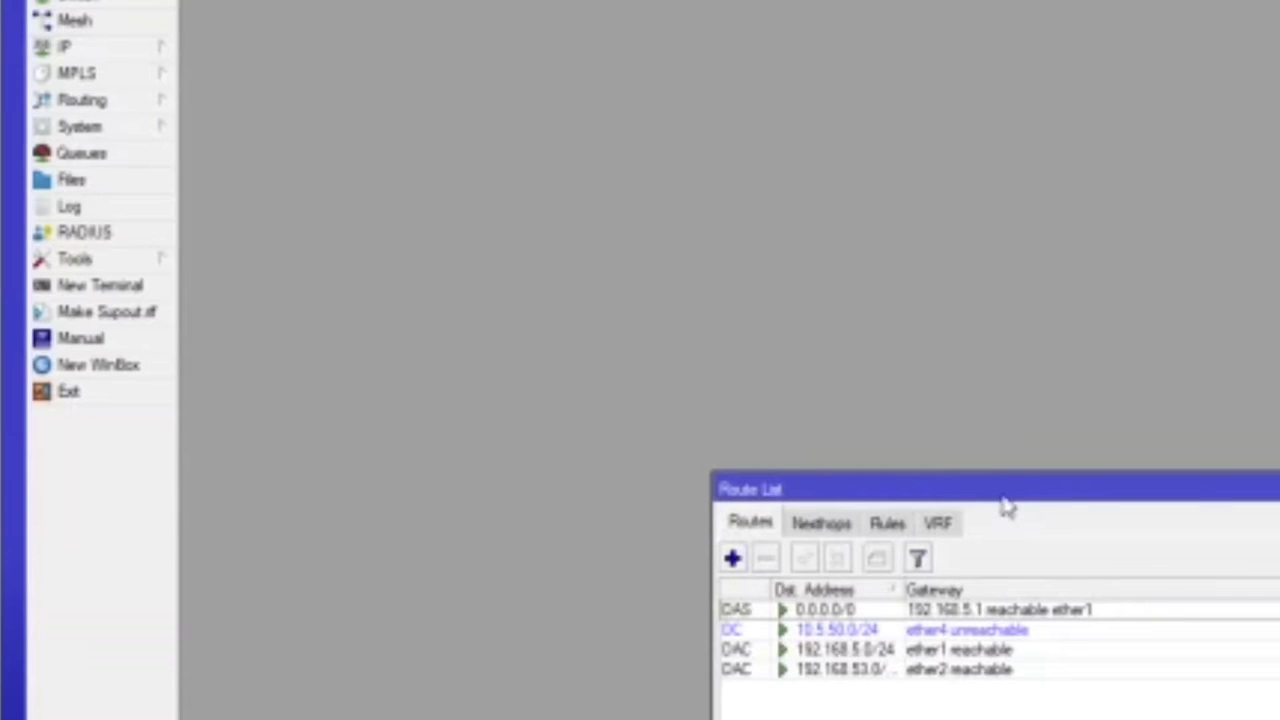
{"action": "left_click_drag", "start_coordinate": [1007, 507], "coordinate": [1026, 29]}
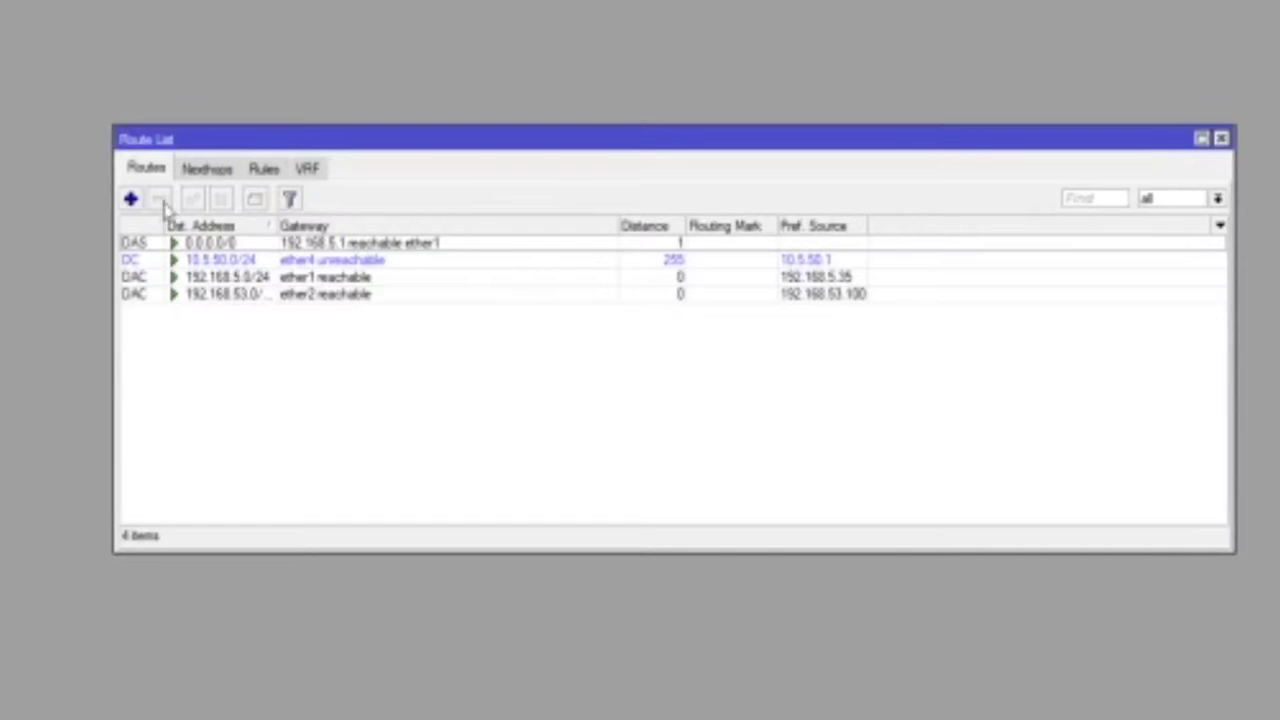
{"action": "left_click", "coordinate": [130, 198]}
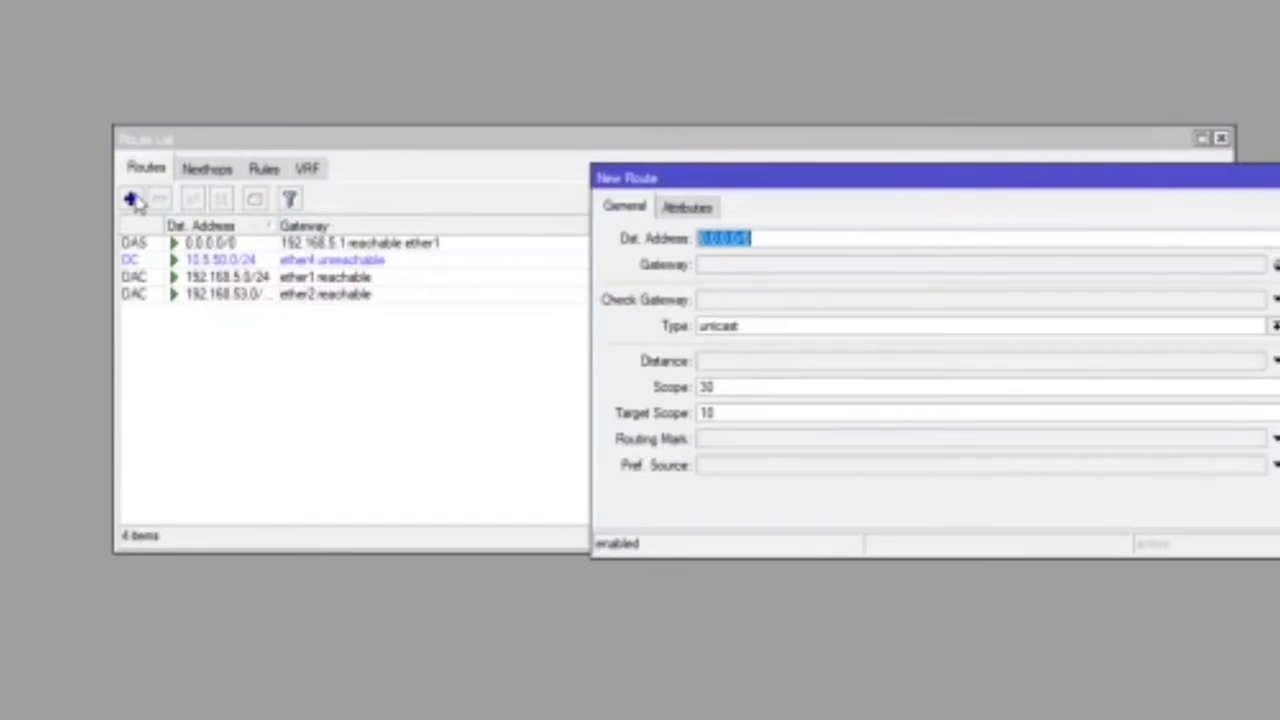
{"action": "left_click", "coordinate": [738, 266]}
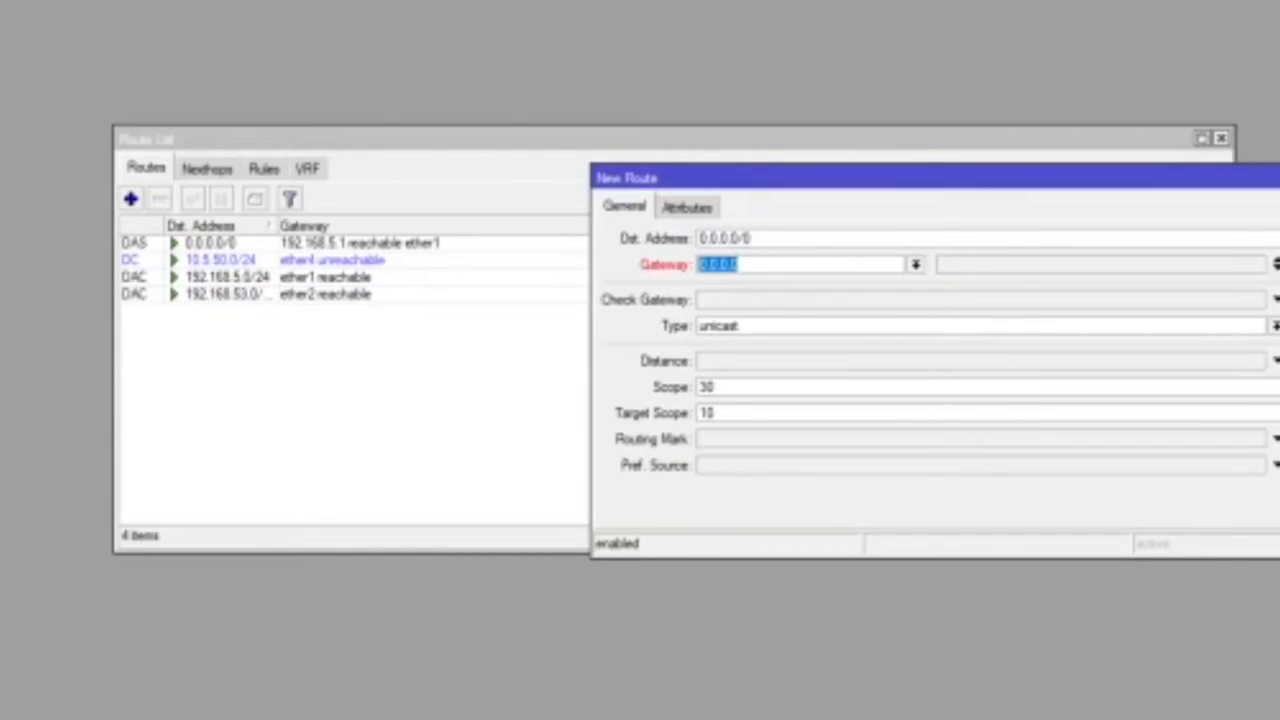
{"action": "left_click", "coordinate": [740, 264]}
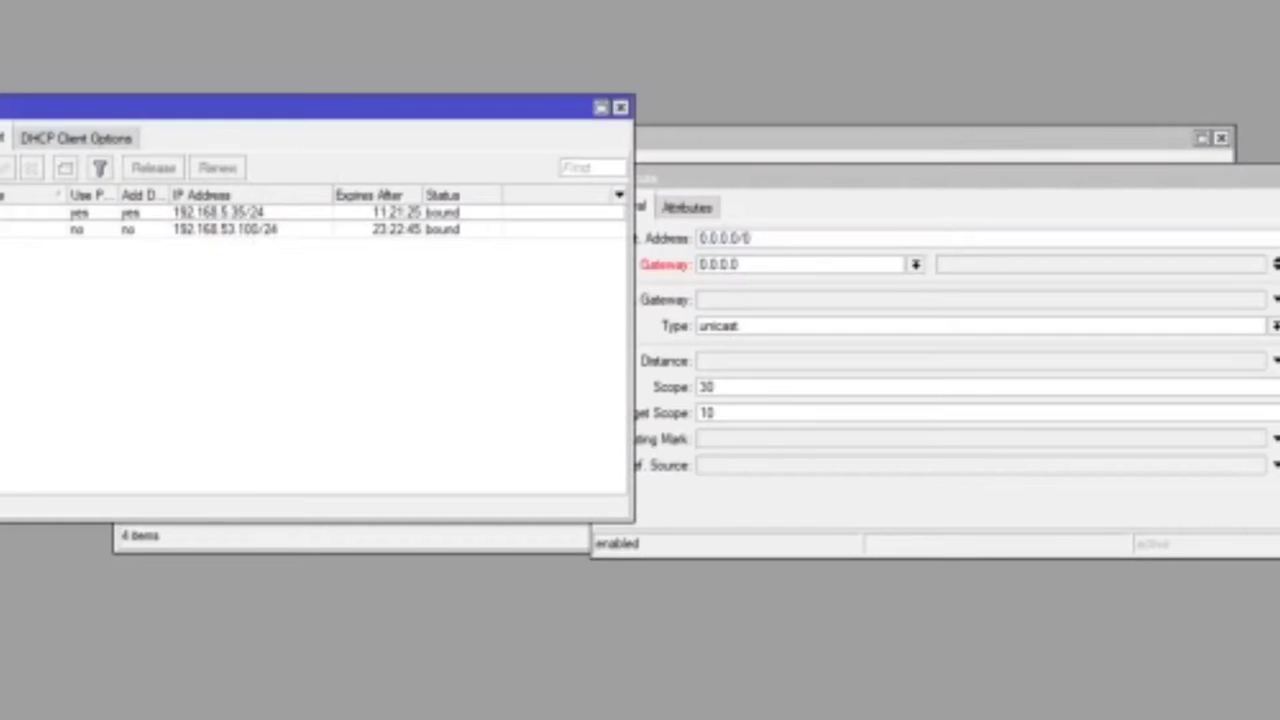
- Copy the gateway address from the status details of the ether2 DHCP client
{"action": "left_click", "coordinate": [225, 229]}
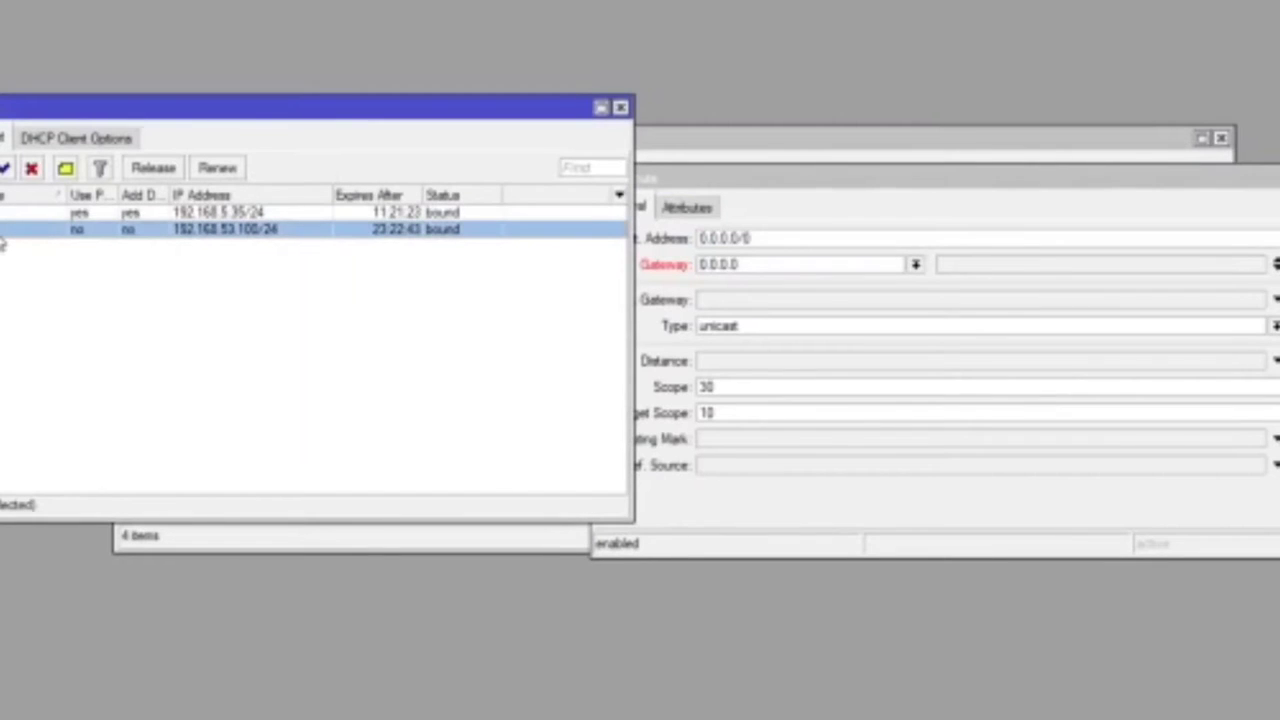
{"action": "double_click", "coordinate": [8, 230]}
{"action": "left_click", "coordinate": [383, 333]}
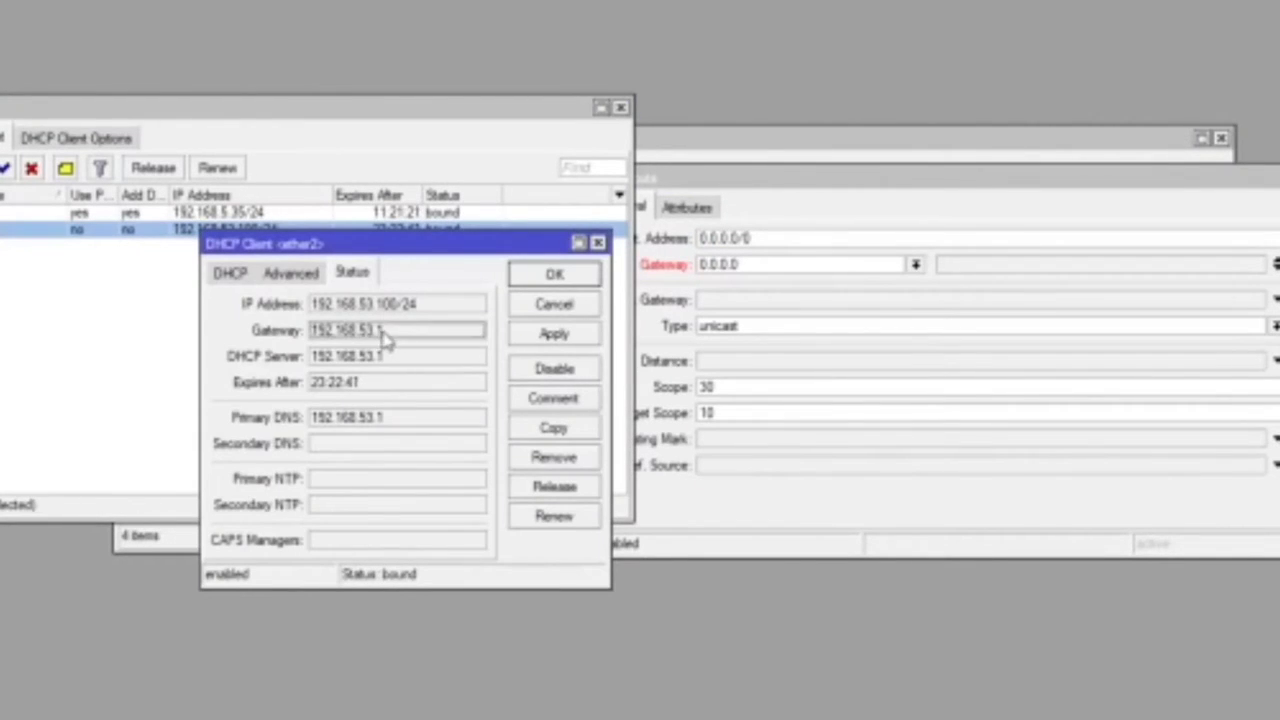
{"action": "left_click_drag", "start_coordinate": [383, 338], "coordinate": [305, 338]}
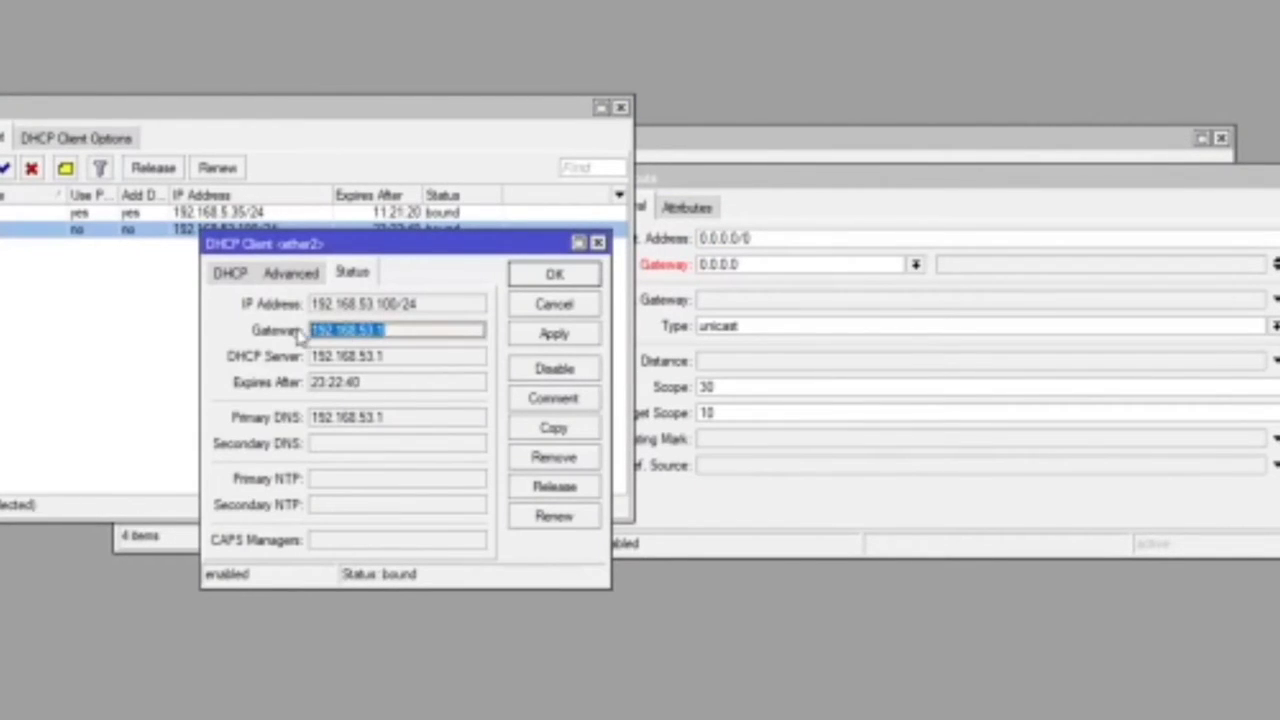
{"action": "right_click", "coordinate": [352, 341]}
{"action": "left_click", "coordinate": [378, 349]}
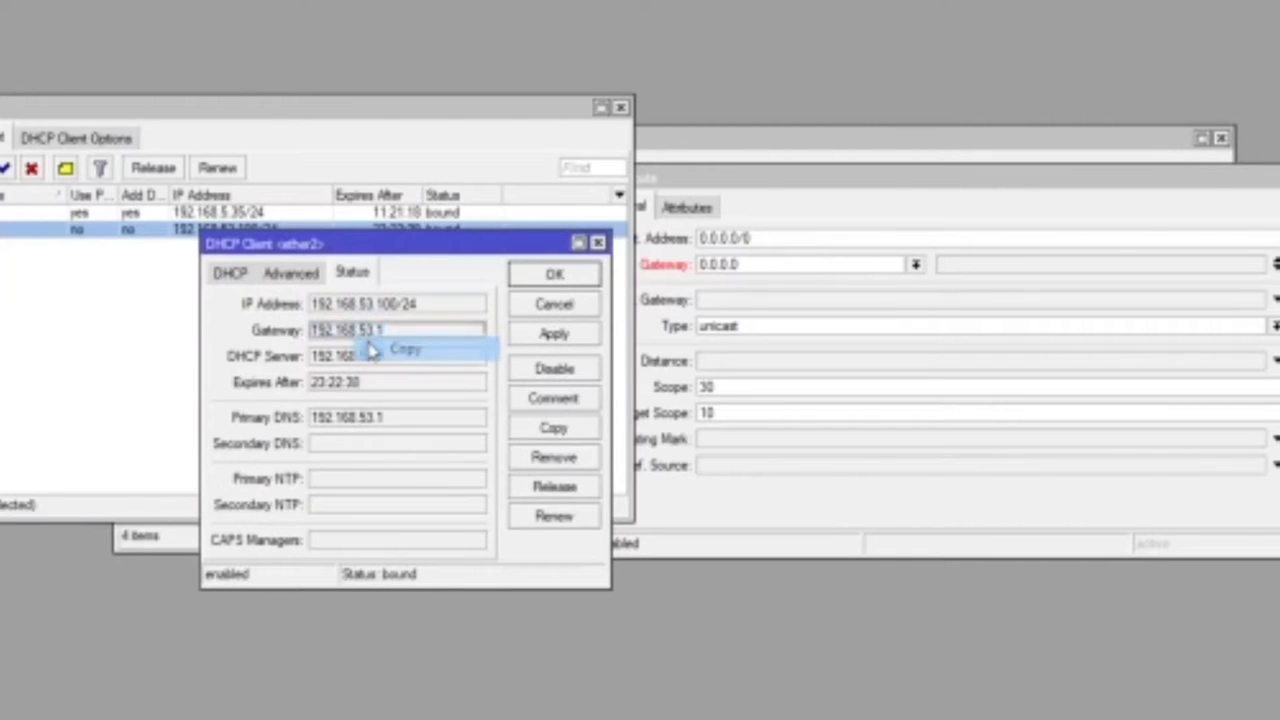
- Set the new route's gateway to the copied address 192.168.53.1
{"action": "left_click", "coordinate": [828, 207]}
{"action": "left_click", "coordinate": [704, 264]}
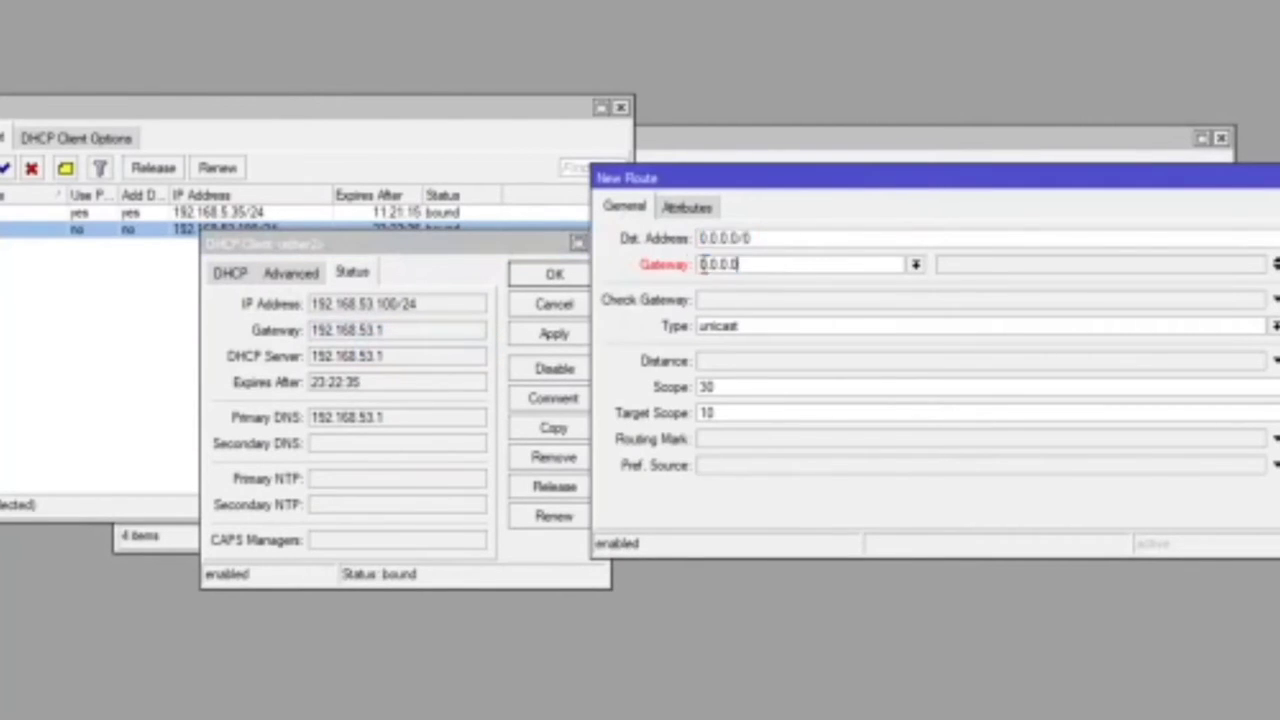
{"action": "double_click", "coordinate": [718, 265]}
{"action": "right_click", "coordinate": [718, 264]}
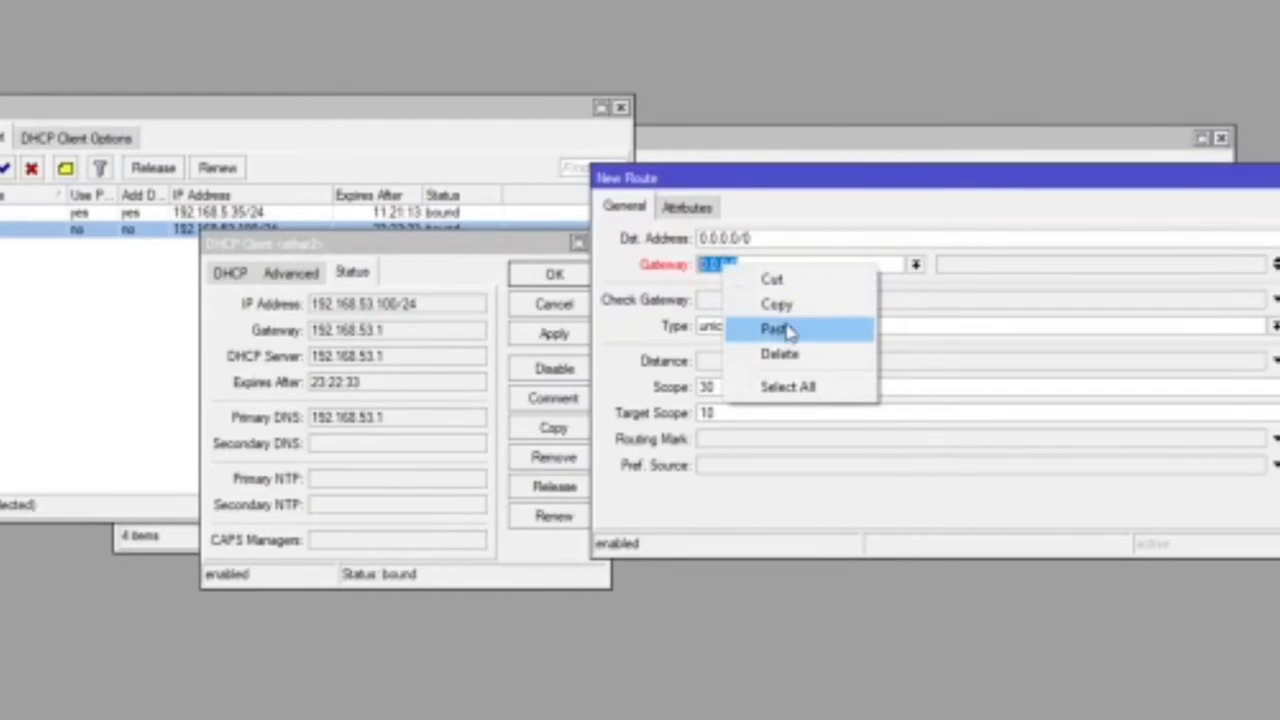
{"action": "left_click", "coordinate": [806, 332]}
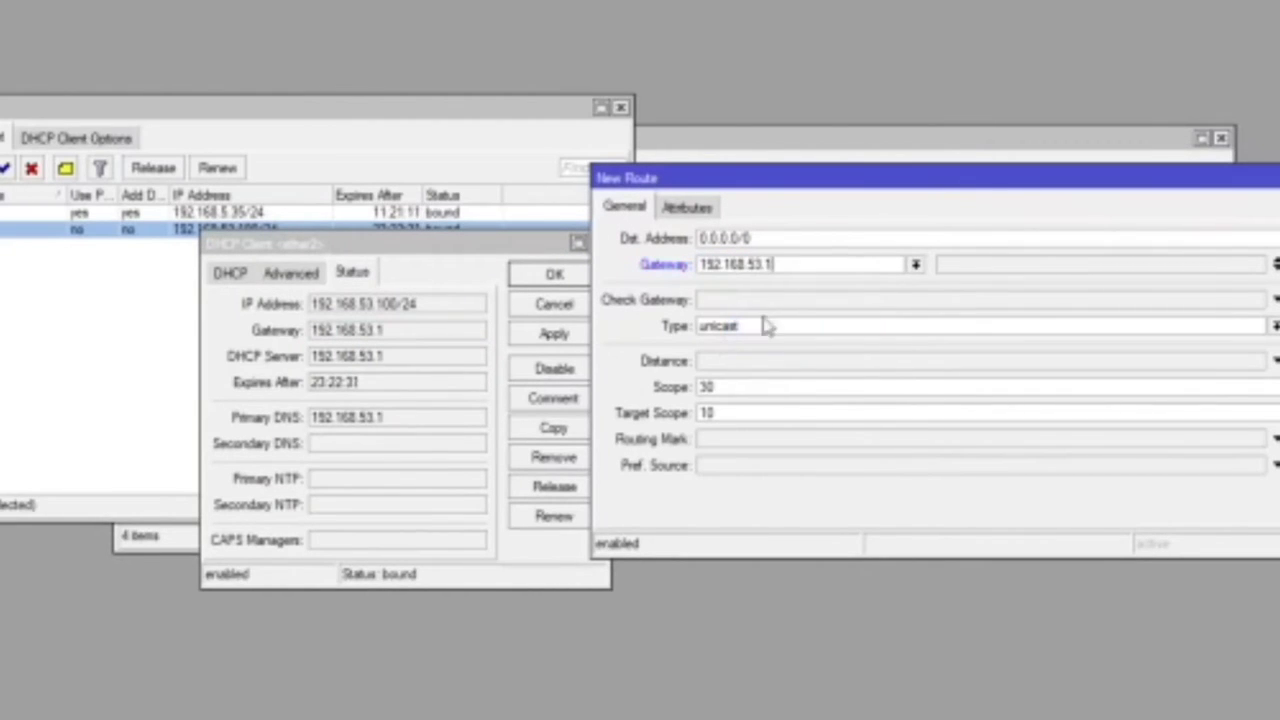
- Set the route's gateway check to ping and its routing mark to ke-sosmed, and save the route
{"action": "left_click", "coordinate": [1257, 301]}
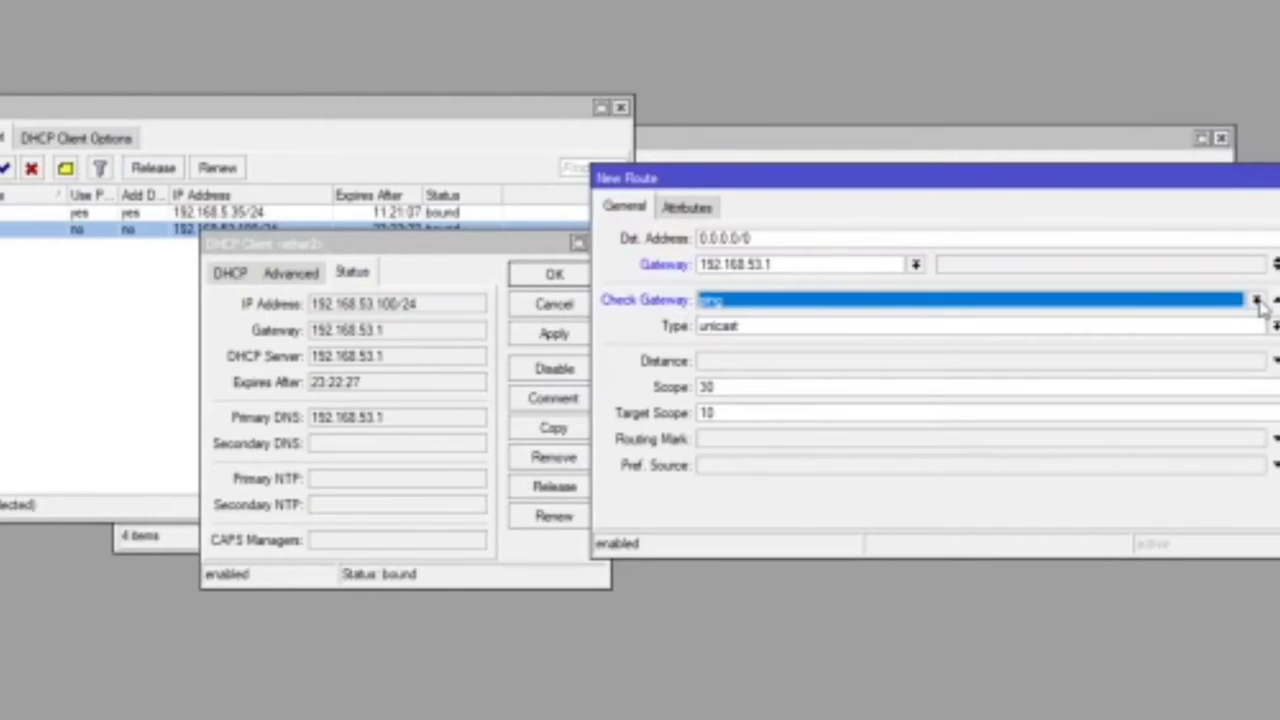
{"action": "left_click", "coordinate": [714, 443]}
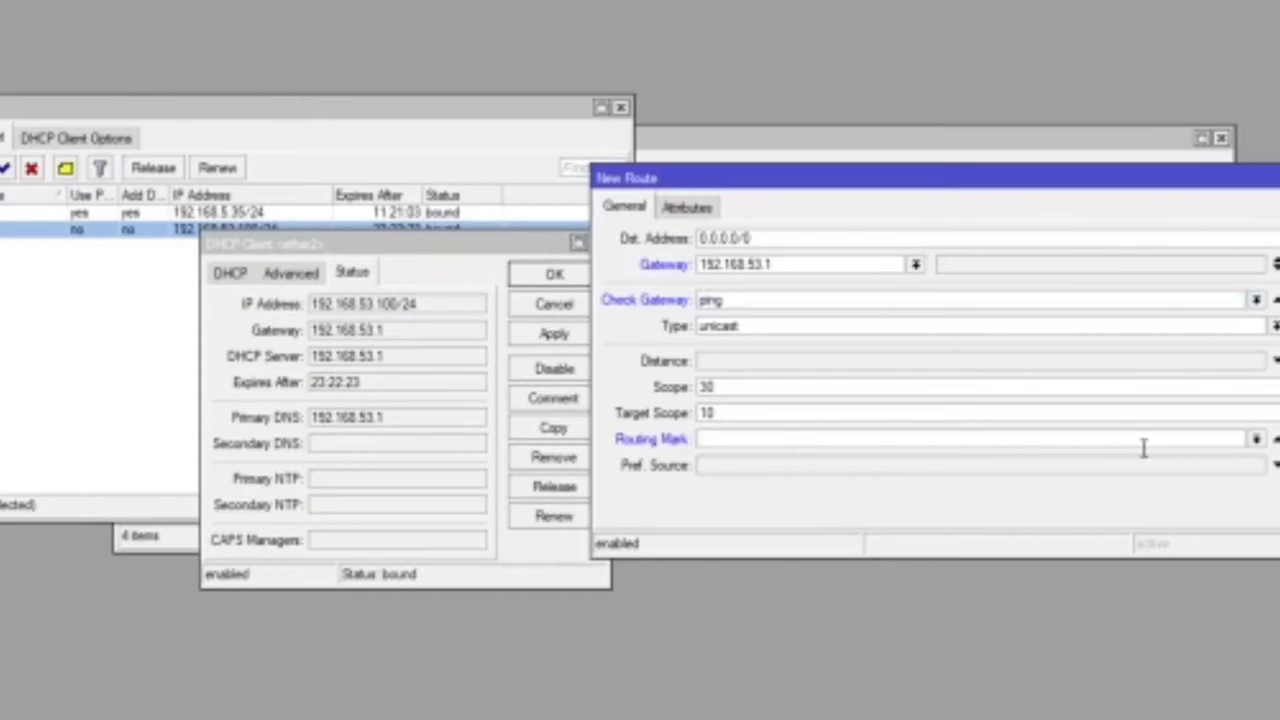
{"action": "left_click", "coordinate": [1256, 441]}
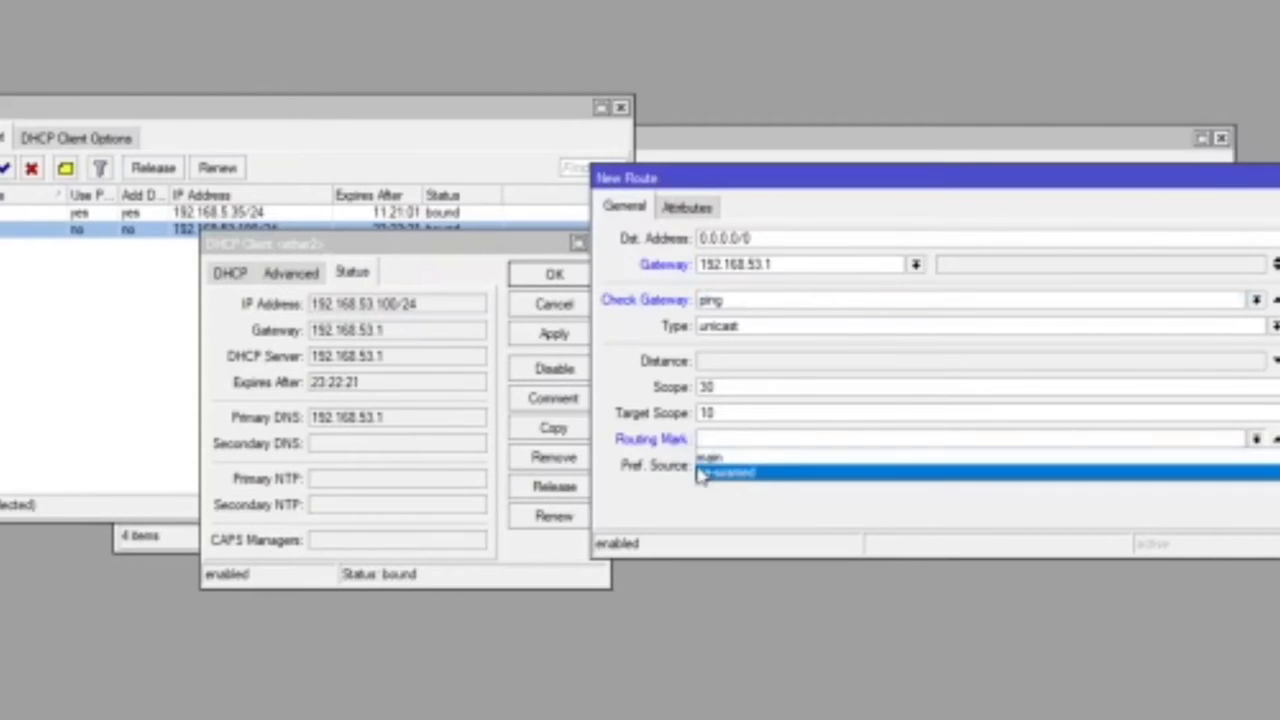
{"action": "left_click", "coordinate": [748, 476]}
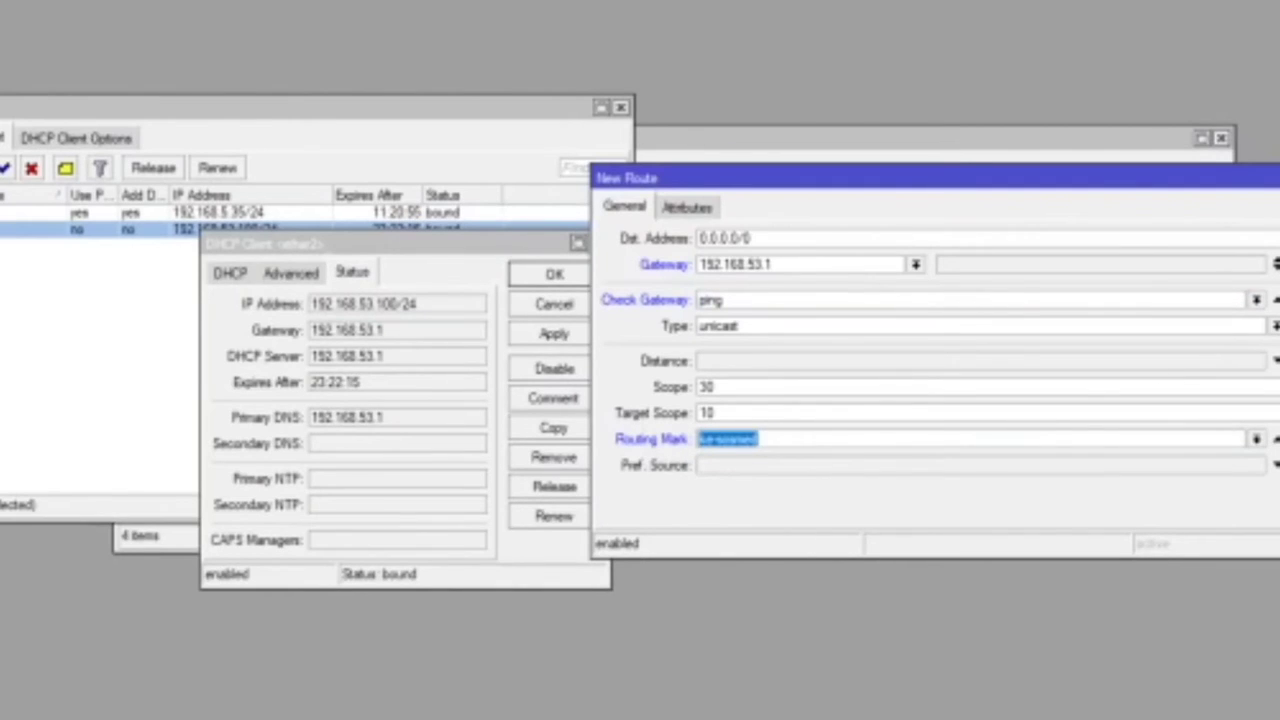
{"action": "key", "text": "Return"}
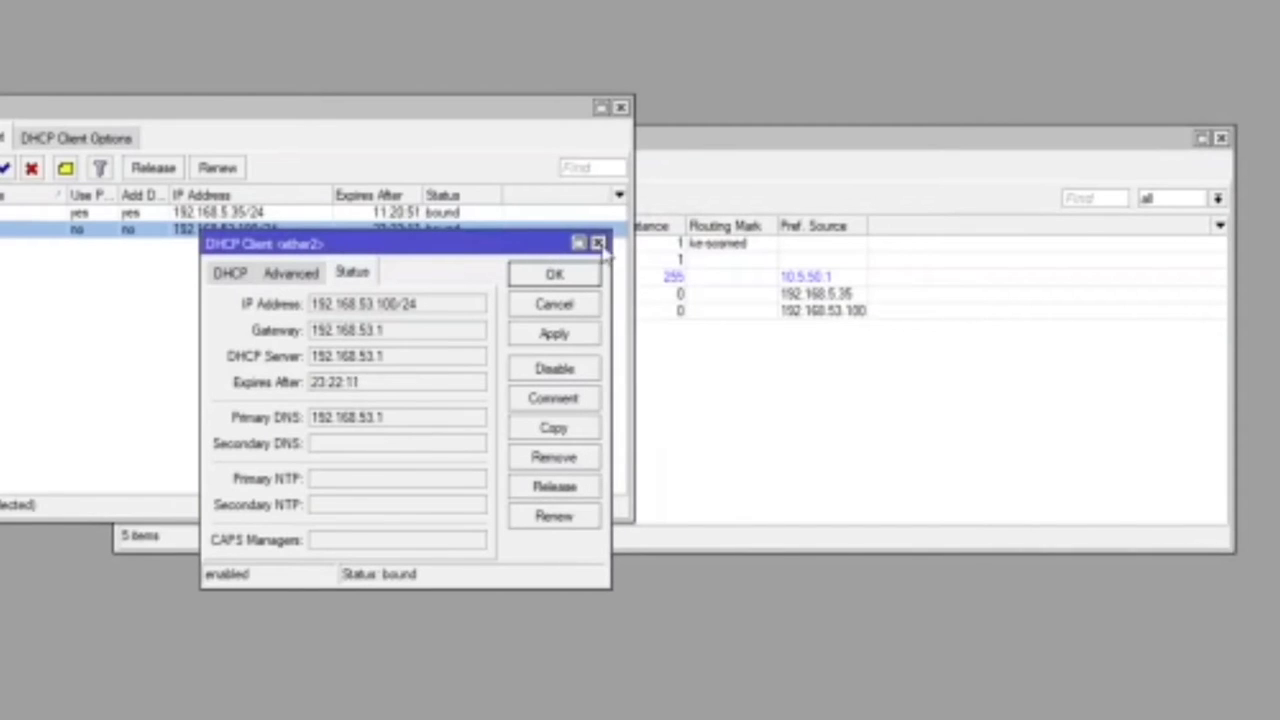
- Close the DHCP client windows, check the new ke-sosmed route's entry in the route list, and close the list
{"action": "left_click", "coordinate": [597, 243]}
{"action": "left_click", "coordinate": [621, 106]}
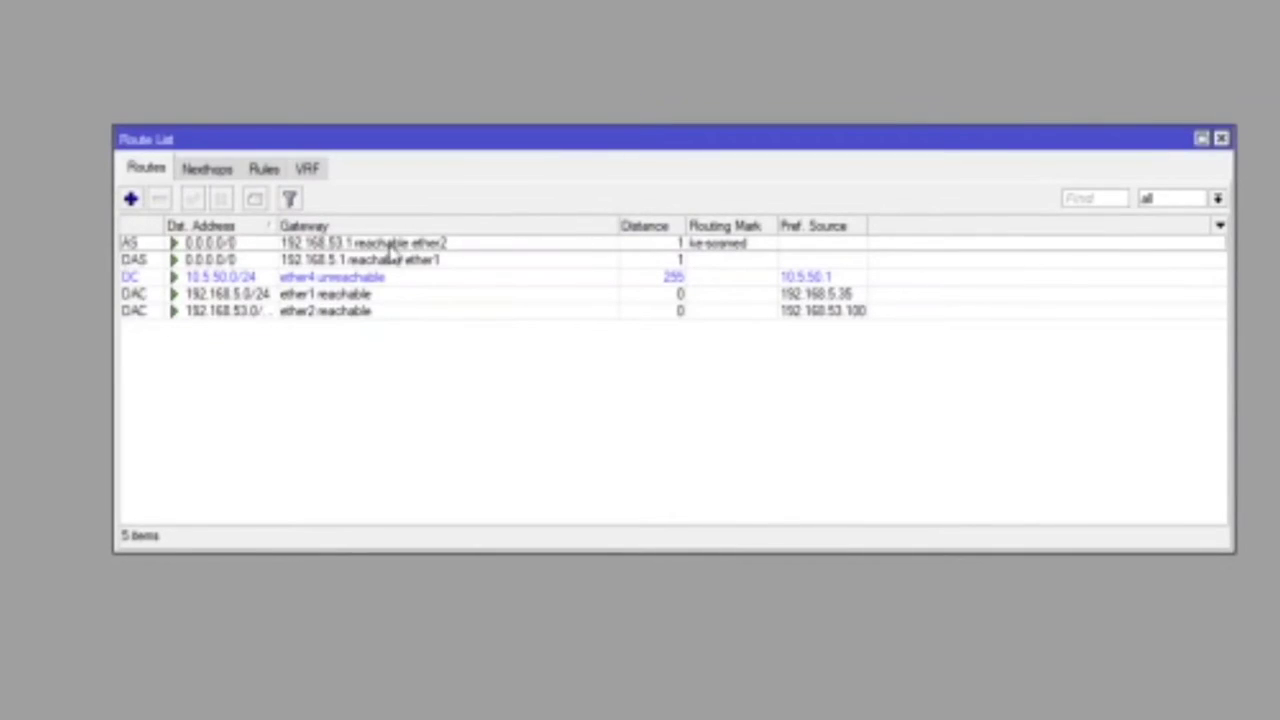
{"action": "left_click", "coordinate": [392, 244]}
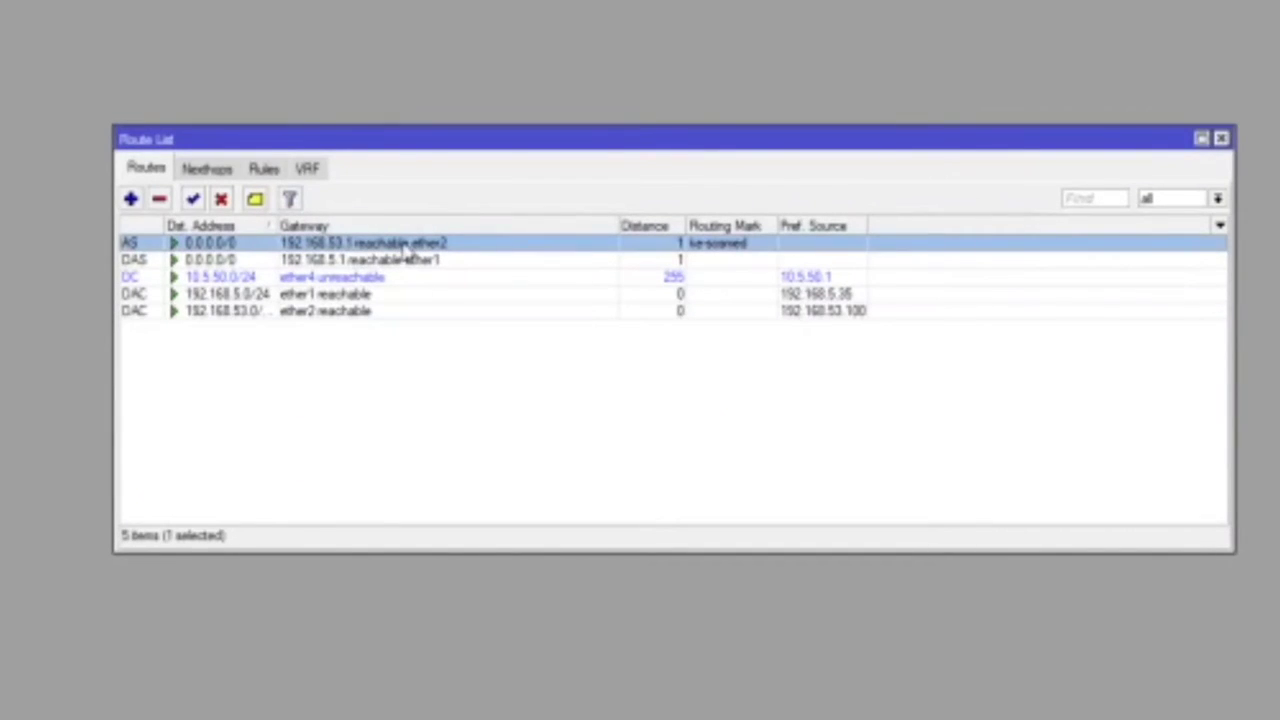
{"action": "left_click", "coordinate": [1222, 139]}
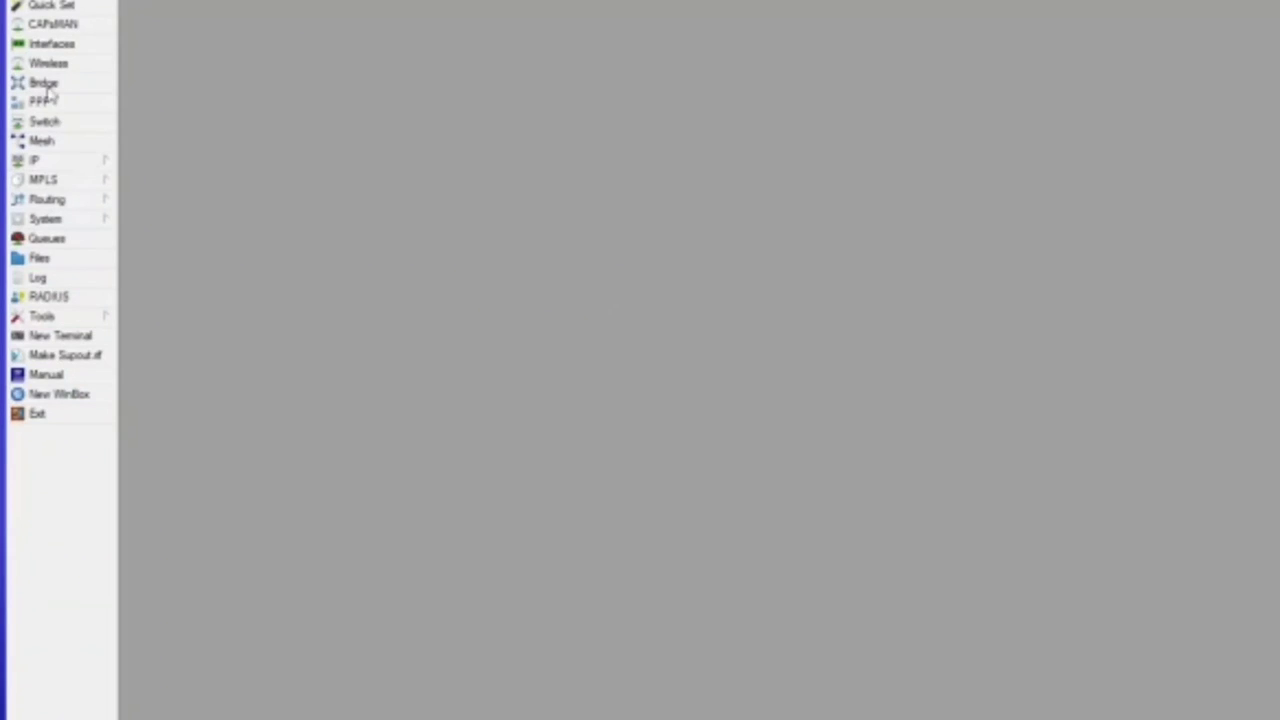
- Examine the live traffic on ether1 and ether2 in the interface list
{"action": "left_click", "coordinate": [47, 47]}
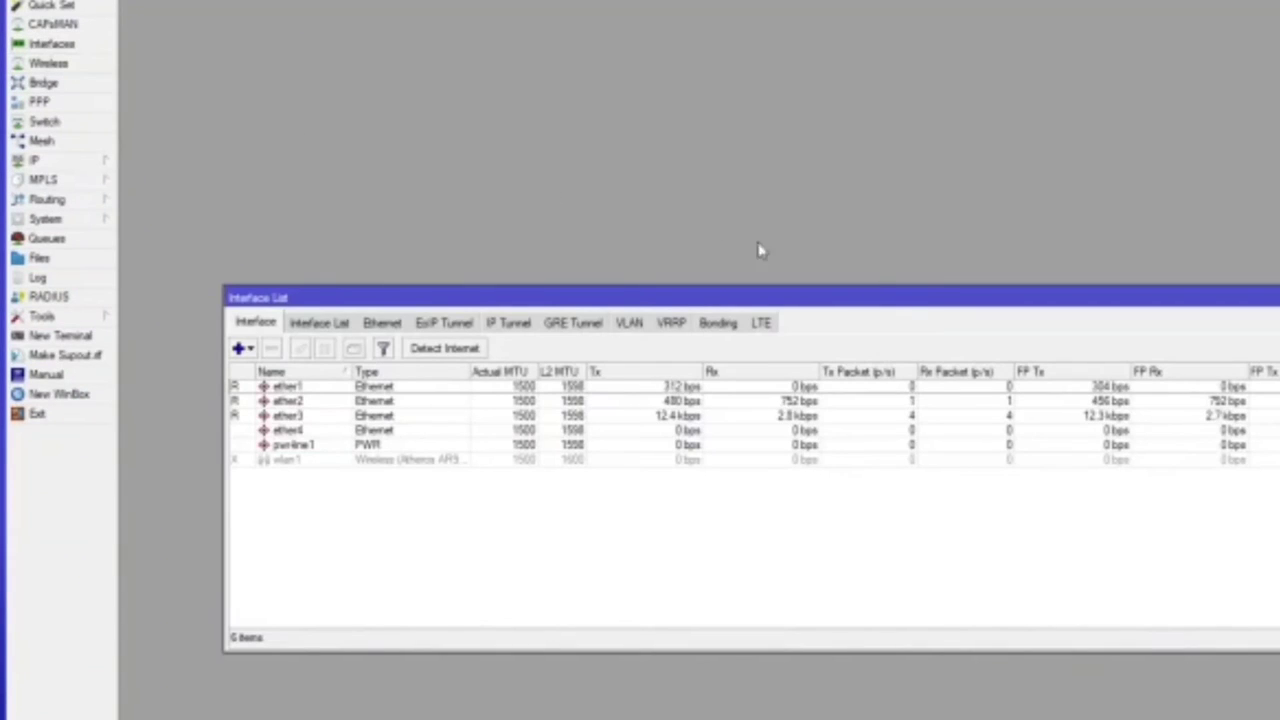
{"action": "left_click", "coordinate": [299, 405]}
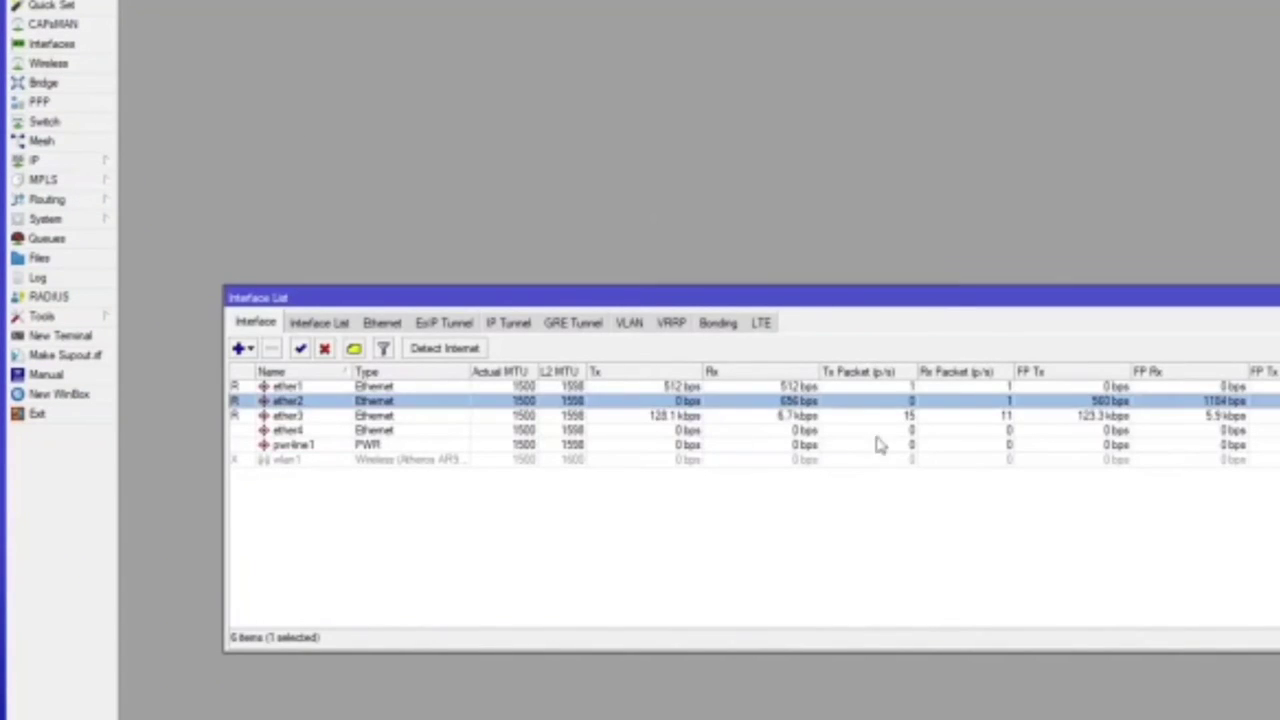
{"action": "left_click", "coordinate": [1086, 390]}
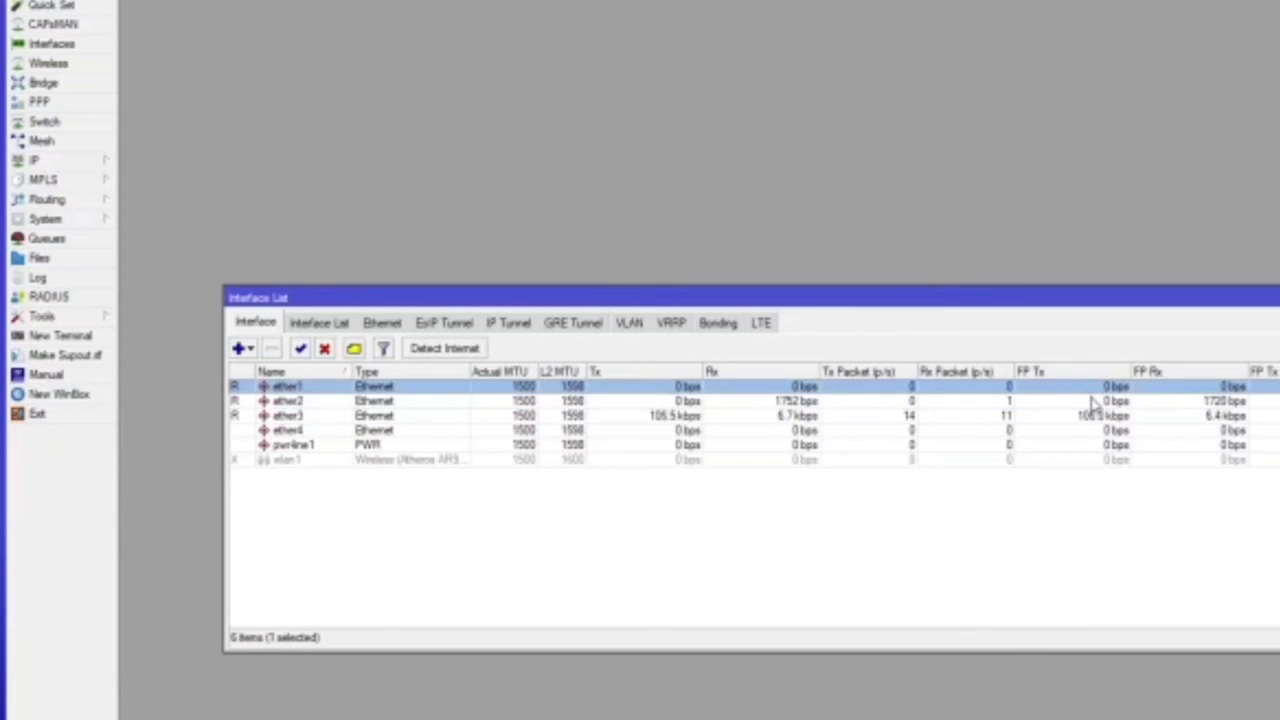
{"action": "left_click", "coordinate": [1094, 402]}
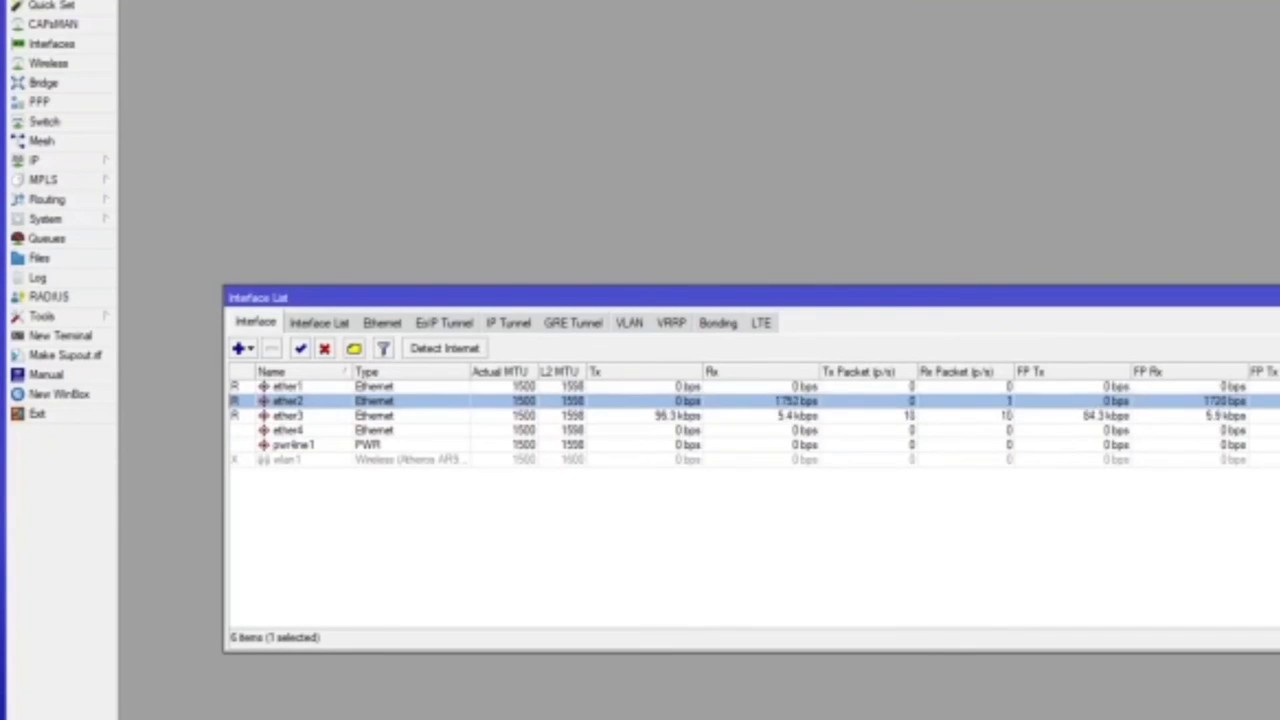
{"action": "key", "text": "alt+Tab"}
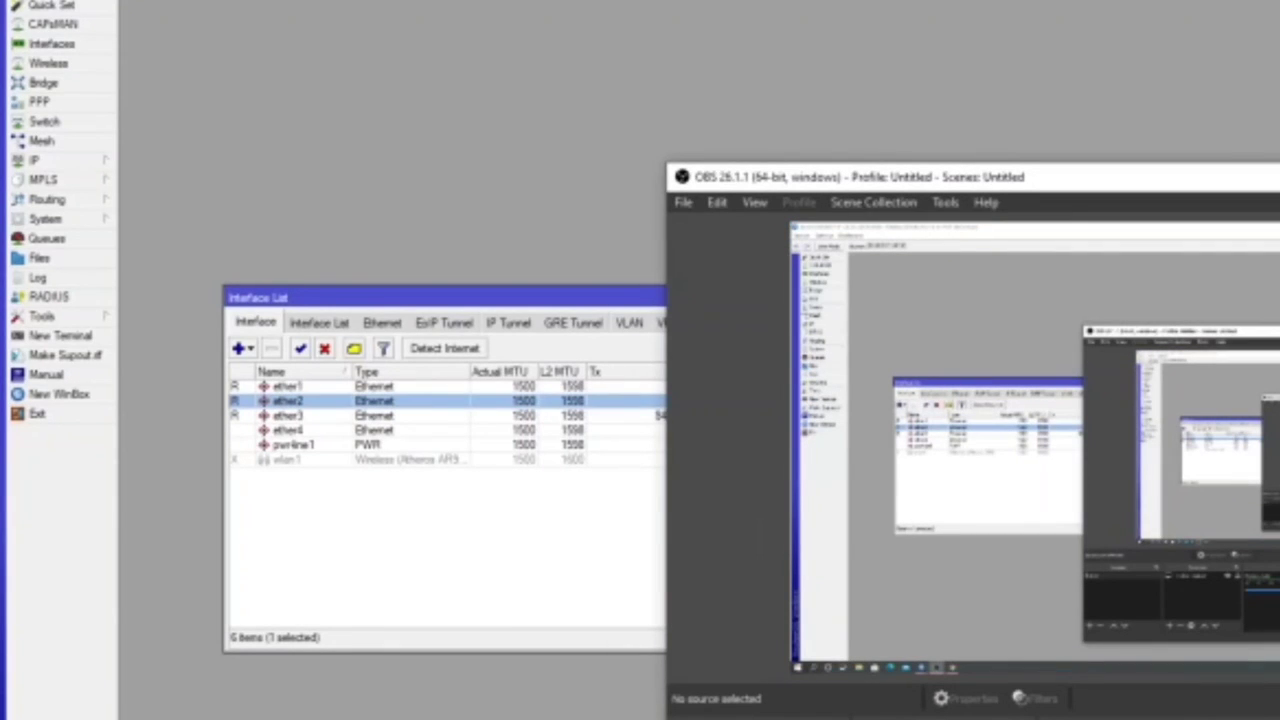